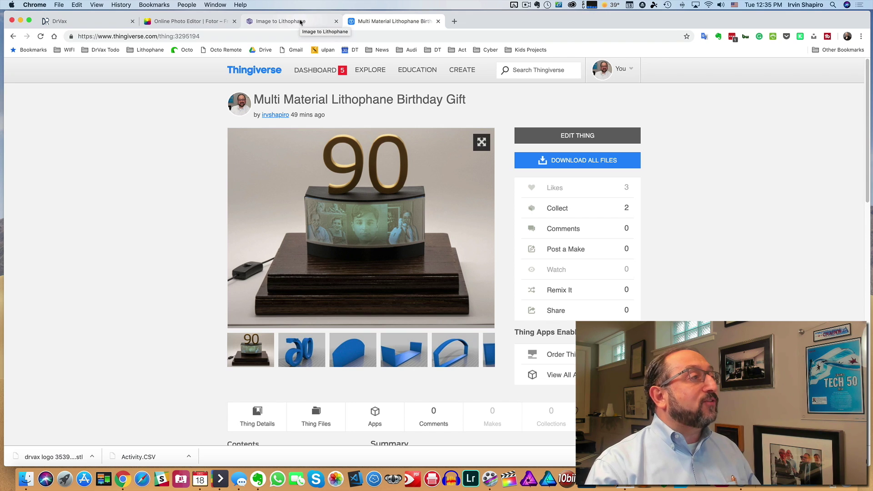
View the Image to Lithophane page, then bring Chrome forward on the Fotor home page
left_click(300, 22)
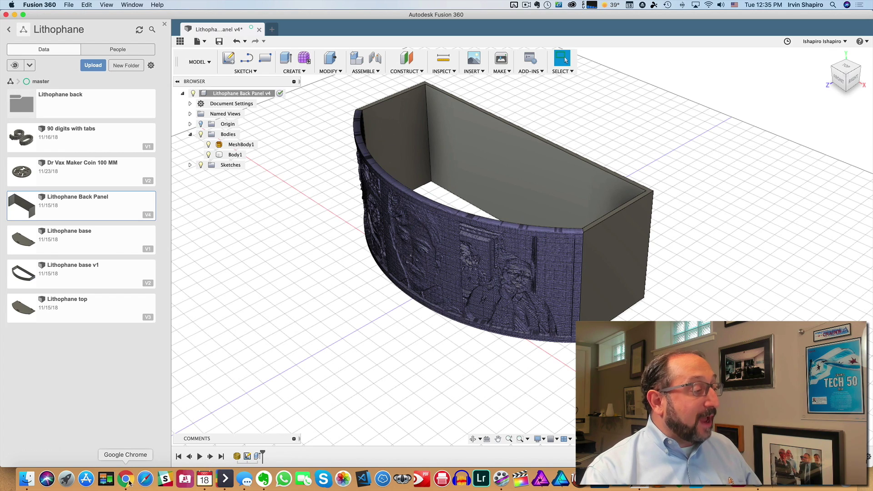
left_click(129, 482)
left_click(171, 22)
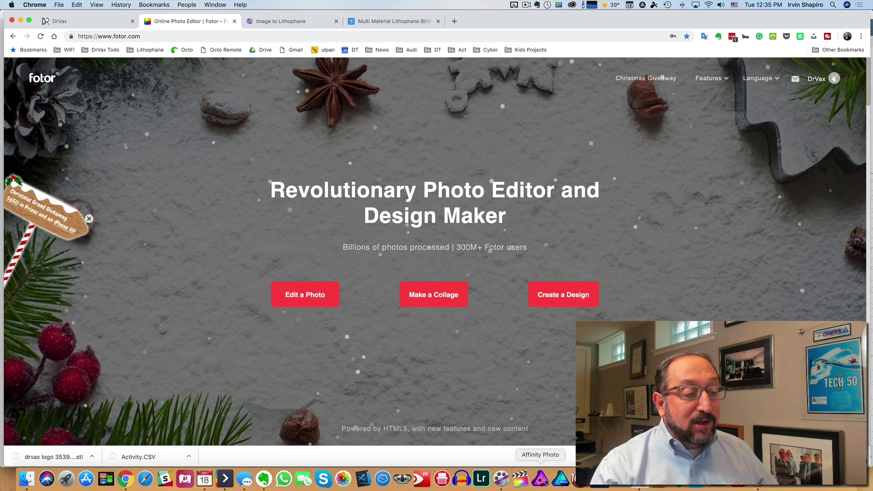
left_click(541, 478)
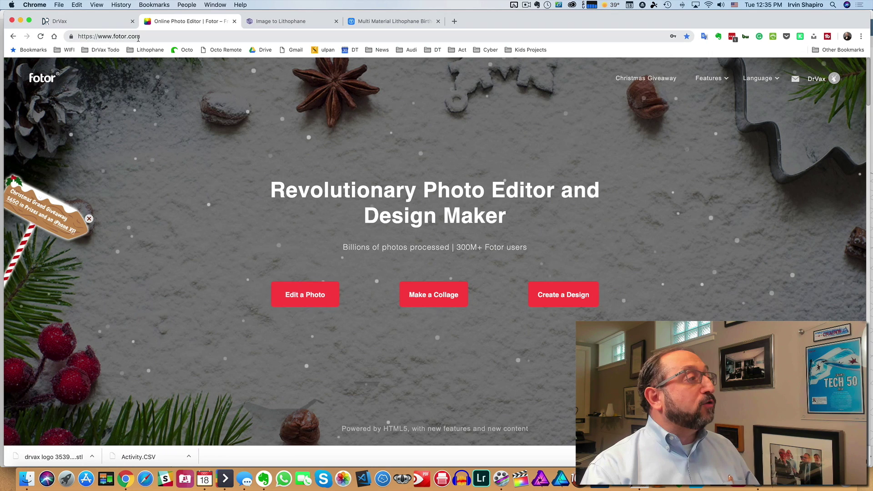
Open demo color photo.jpg from the computer's Lithophane folder in Fotor's Edit a Photo editor
left_click(311, 295)
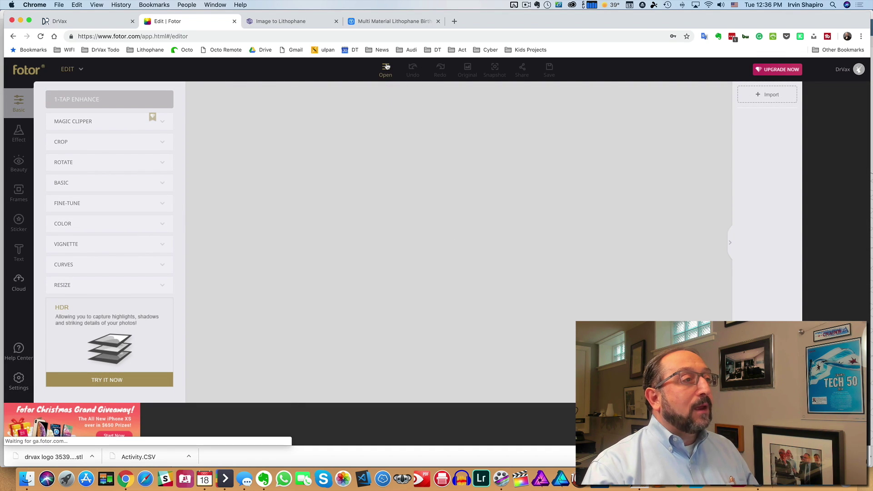
left_click(386, 68)
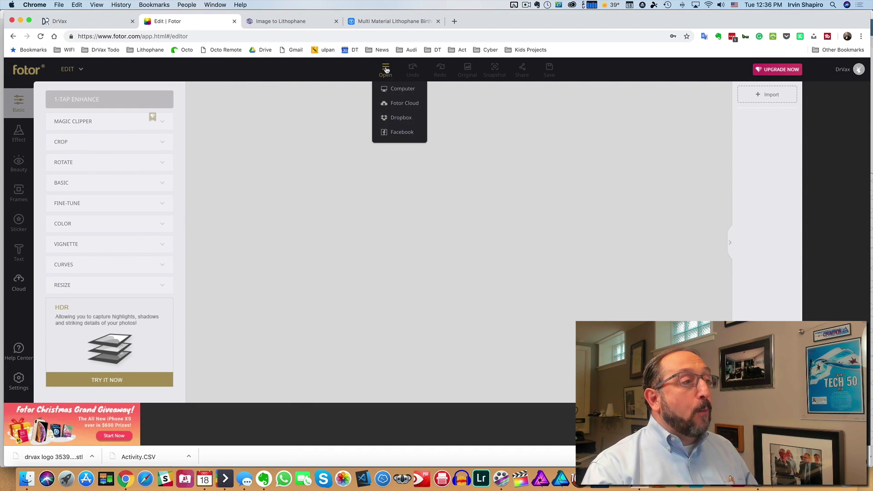
left_click(394, 94)
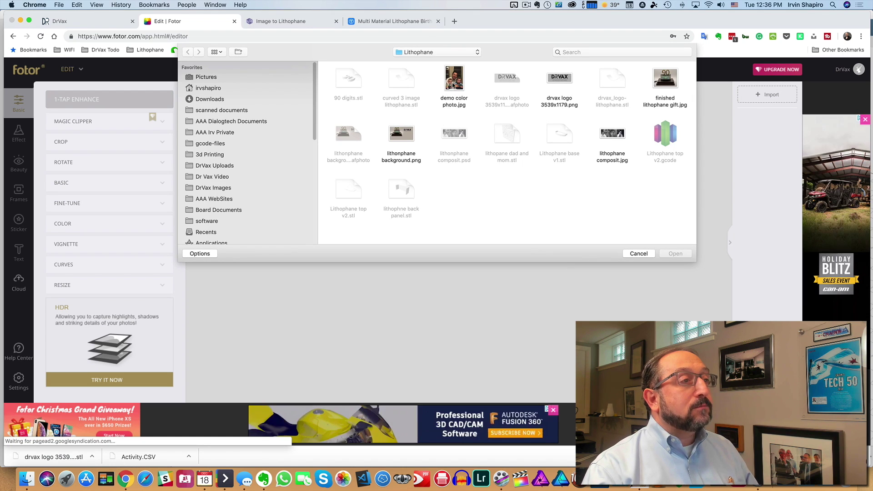
left_click(455, 79)
left_click(675, 254)
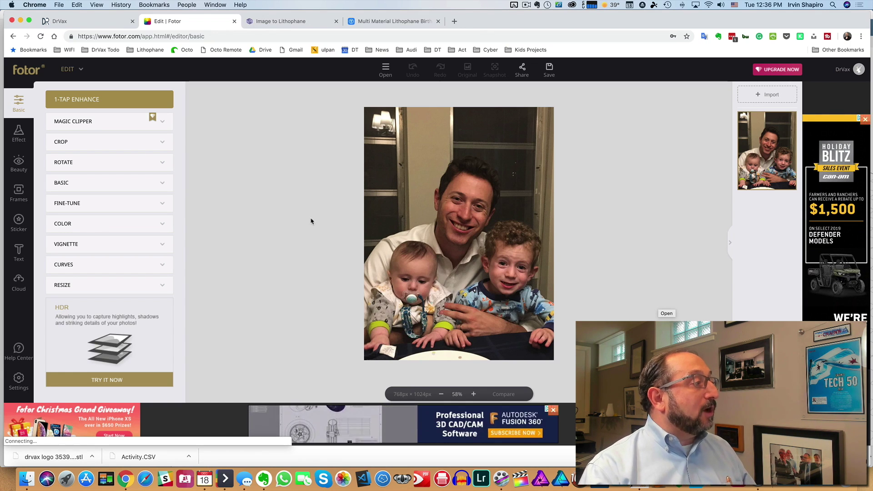
Apply the RETRO Inkwell black-and-white effect from the Effect panel and take a snapshot
left_click(17, 136)
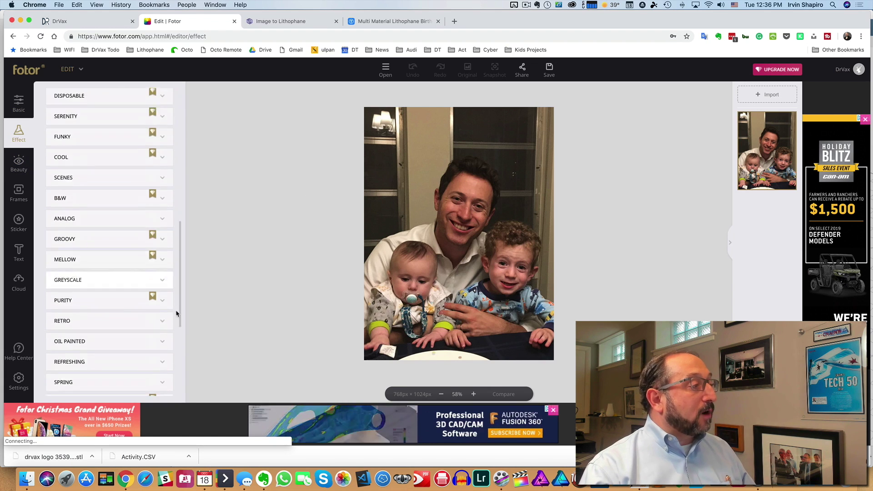
scroll(177, 312, "down", 10)
scroll(130, 241, "up", 10)
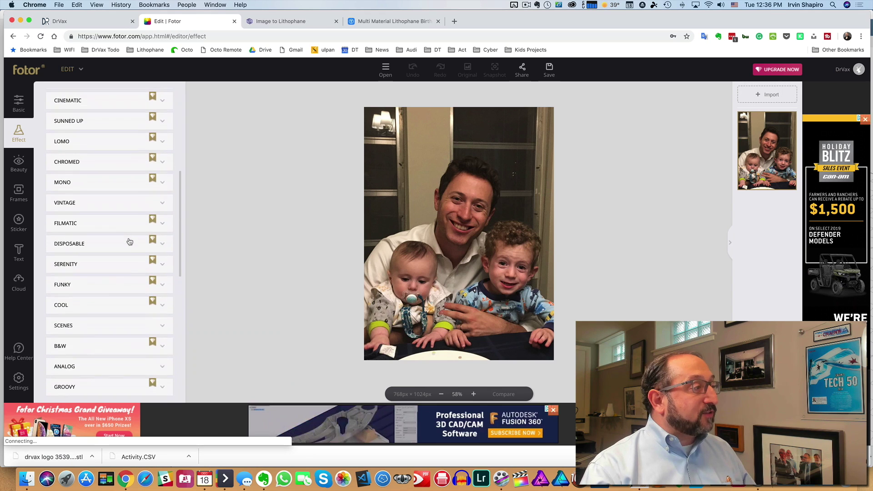
scroll(132, 227, "up", 5)
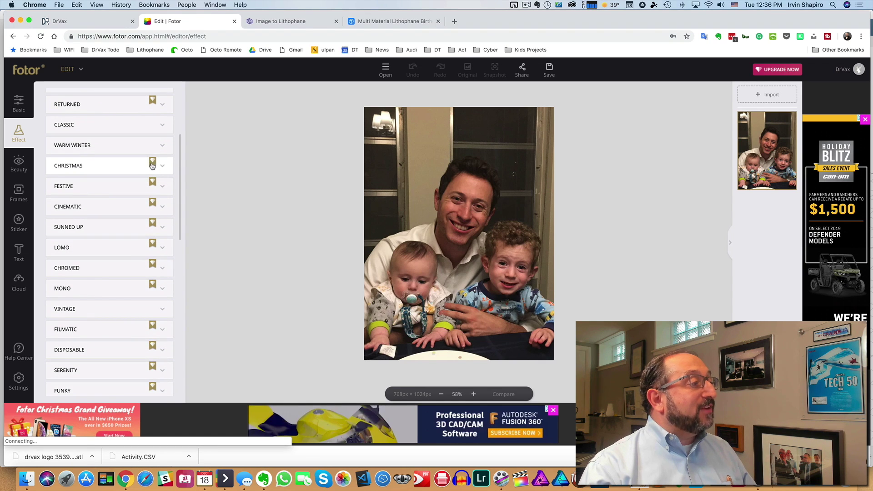
scroll(153, 165, "up", 5)
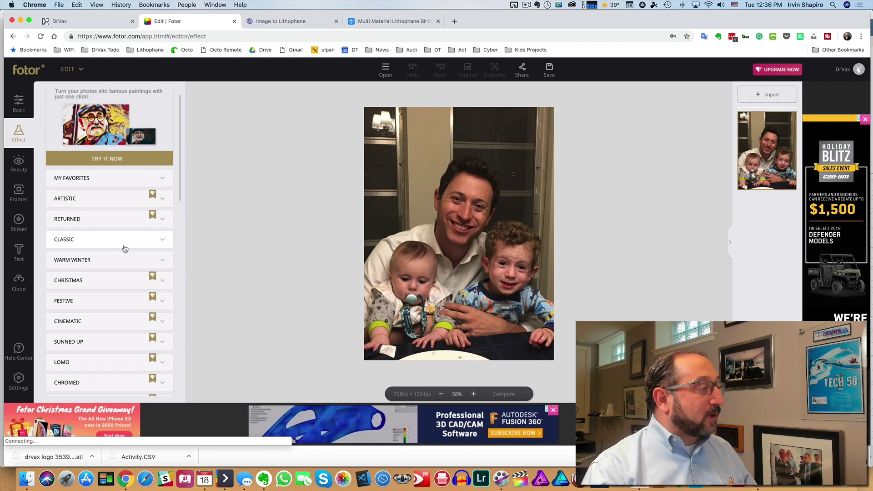
scroll(124, 248, "down", 3)
scroll(124, 249, "down", 8)
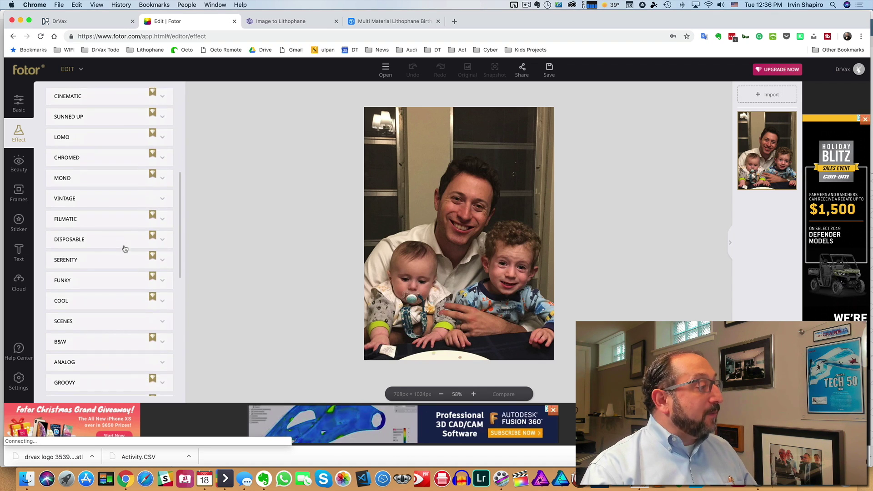
scroll(125, 248, "down", 8)
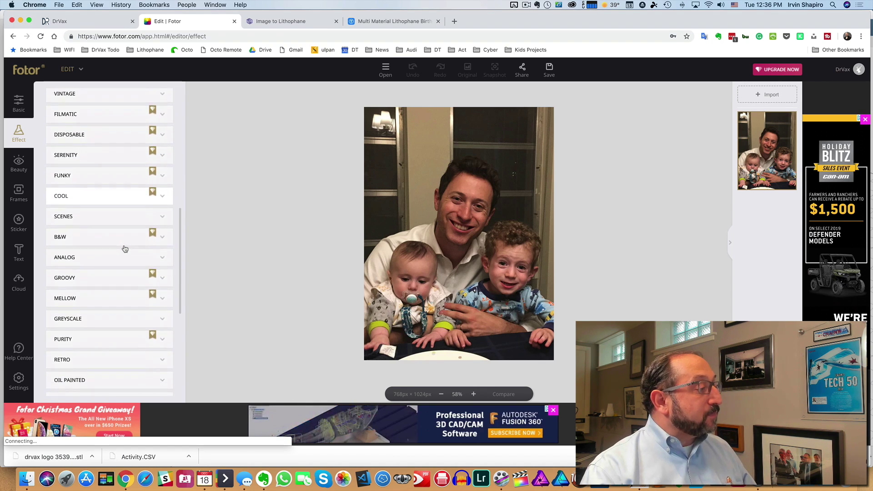
left_click(128, 237)
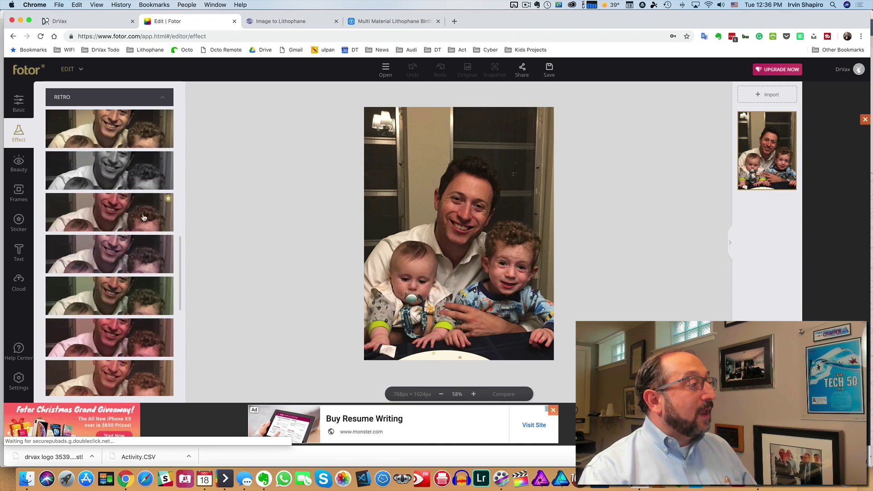
left_click(128, 168)
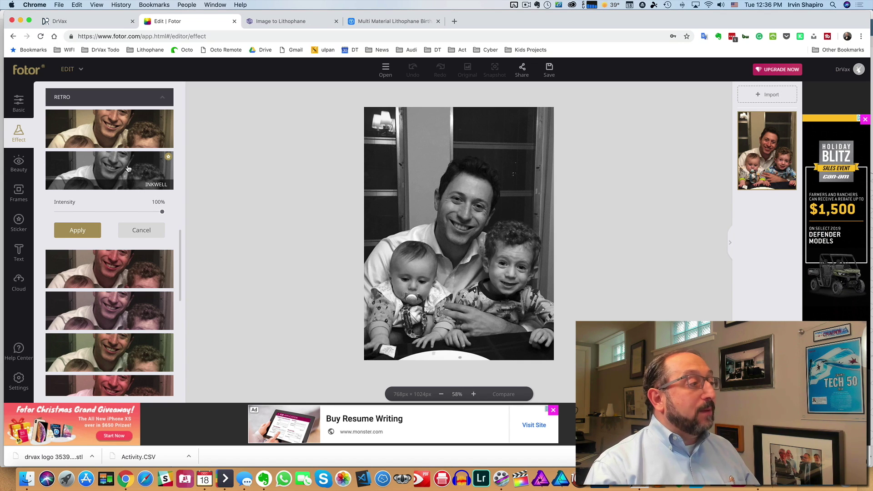
left_click(82, 231)
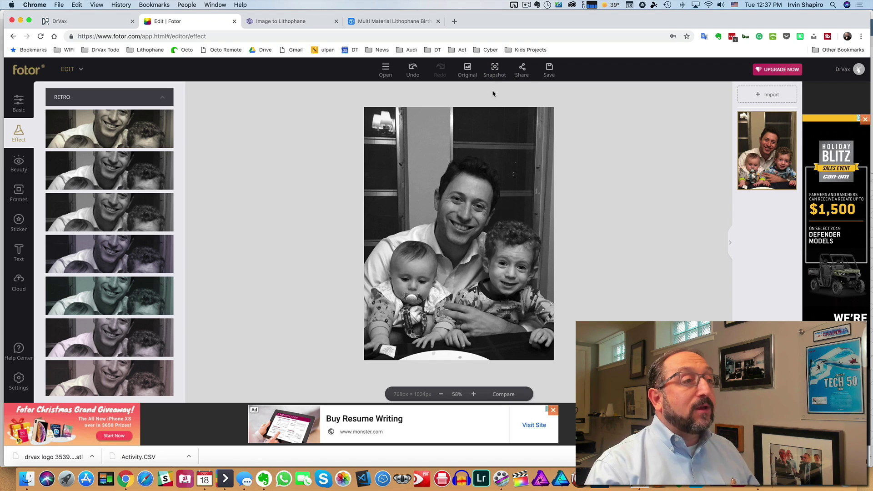
left_click(498, 67)
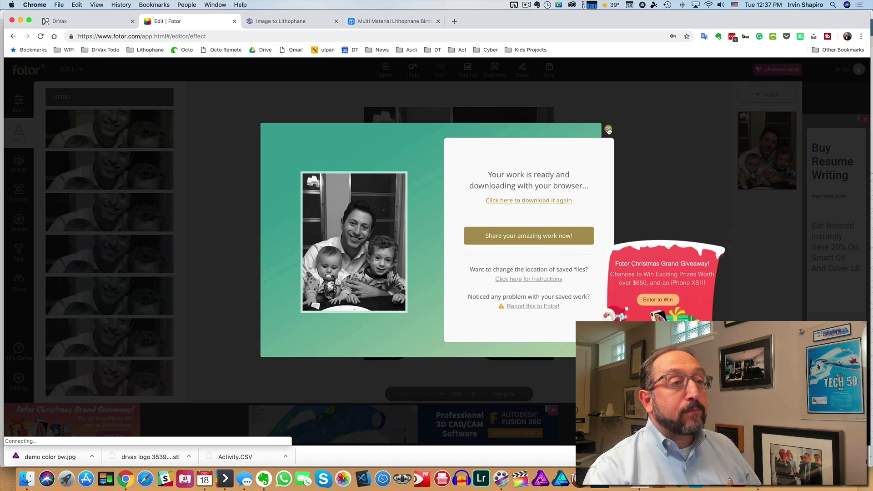
Download the photo as demo color bw.jpg and leave the photo editor for a new design
left_click(607, 132)
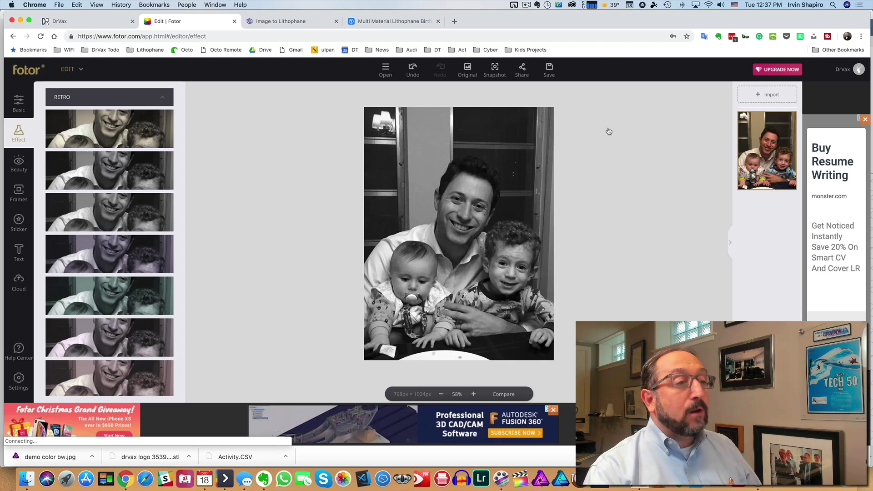
left_click(69, 69)
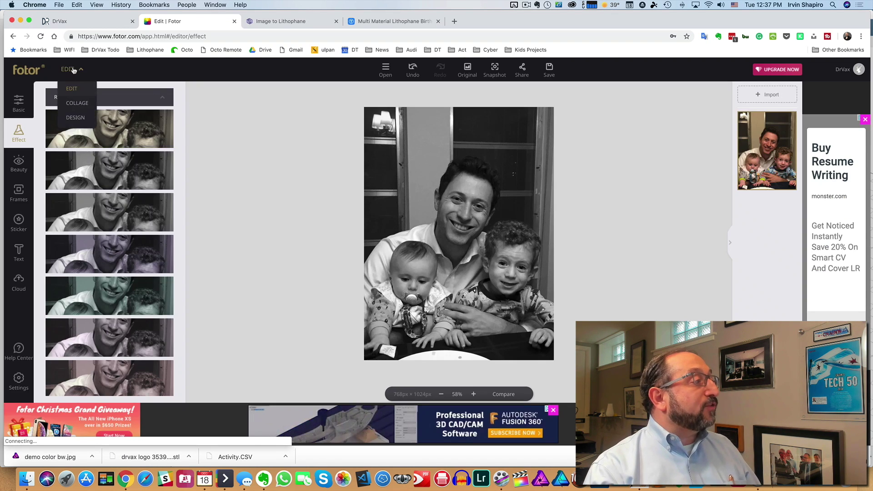
left_click(75, 118)
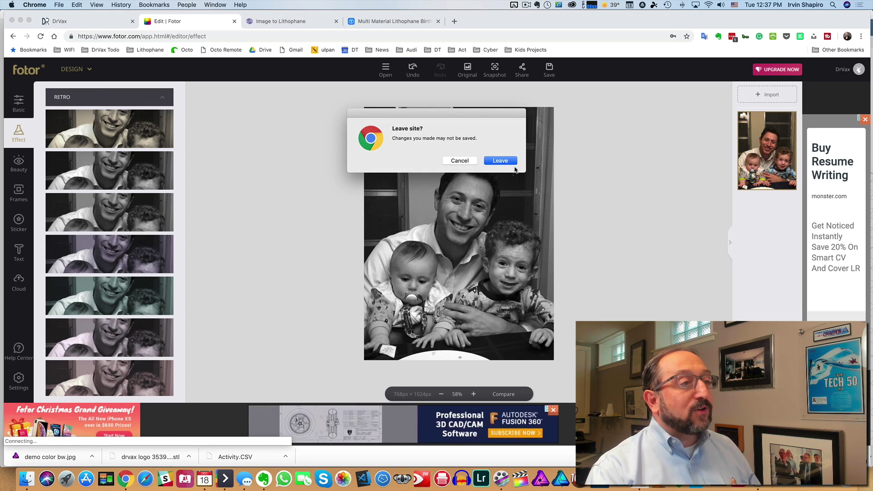
left_click(511, 163)
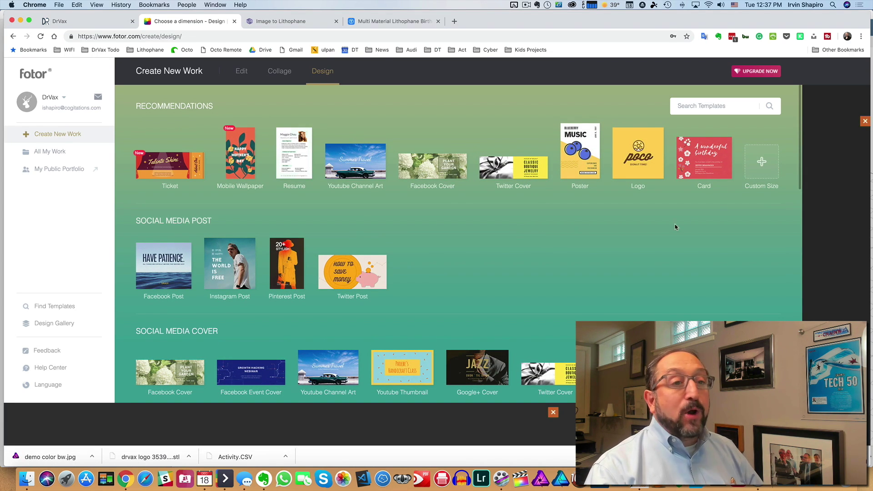
Create a custom-size design of 3539 × 1179 px
left_click(759, 162)
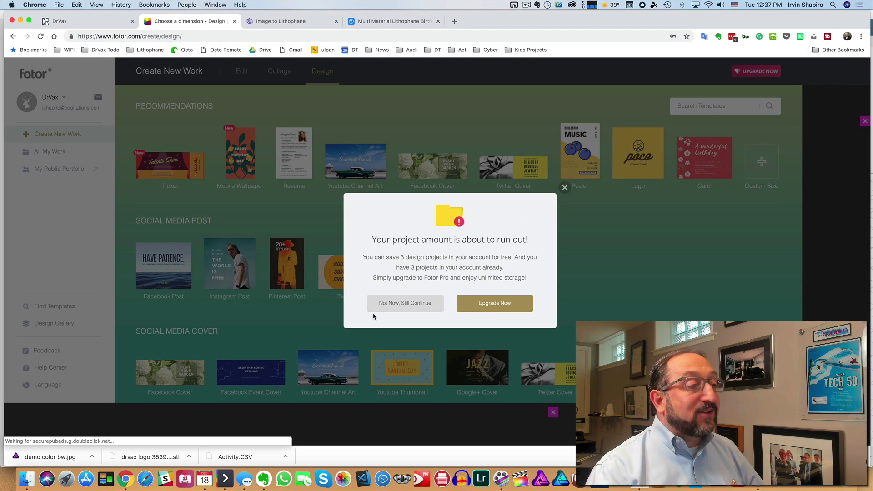
left_click(419, 304)
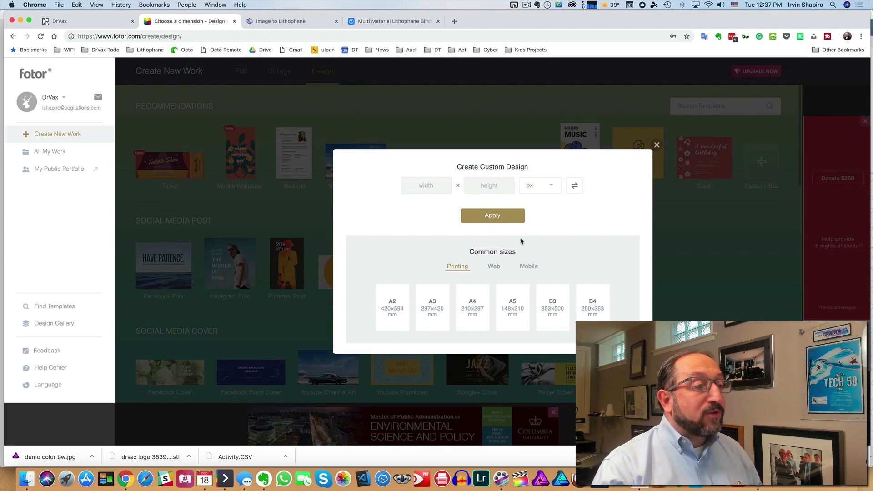
left_click(429, 185)
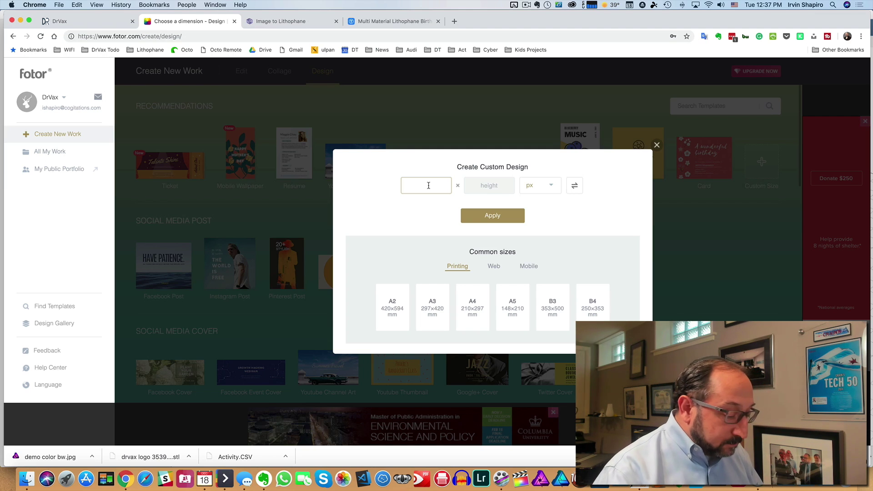
type("3539")
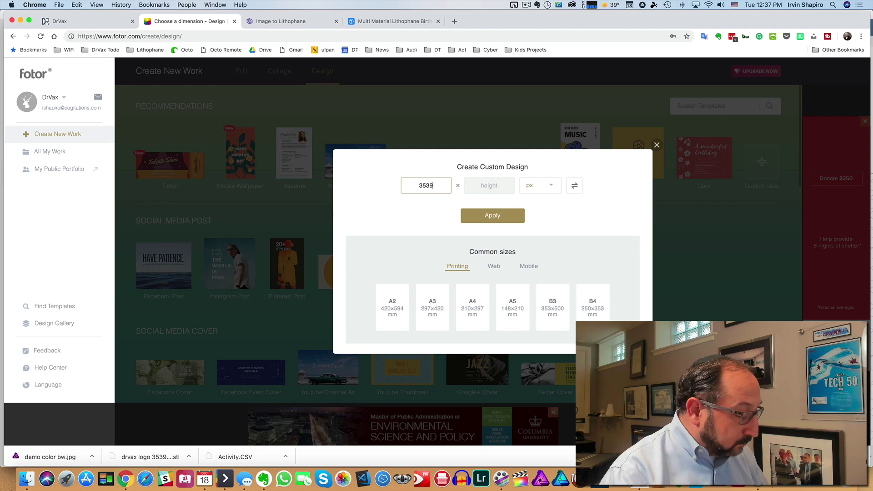
key("Tab")
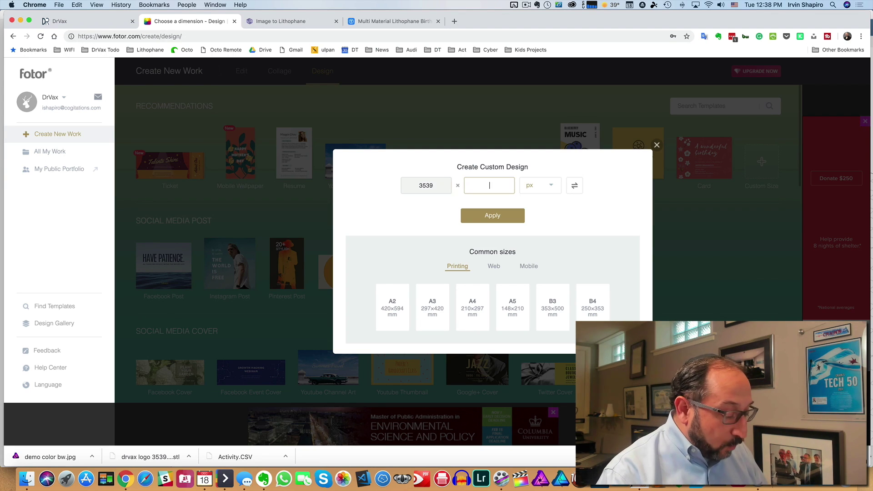
type("1179")
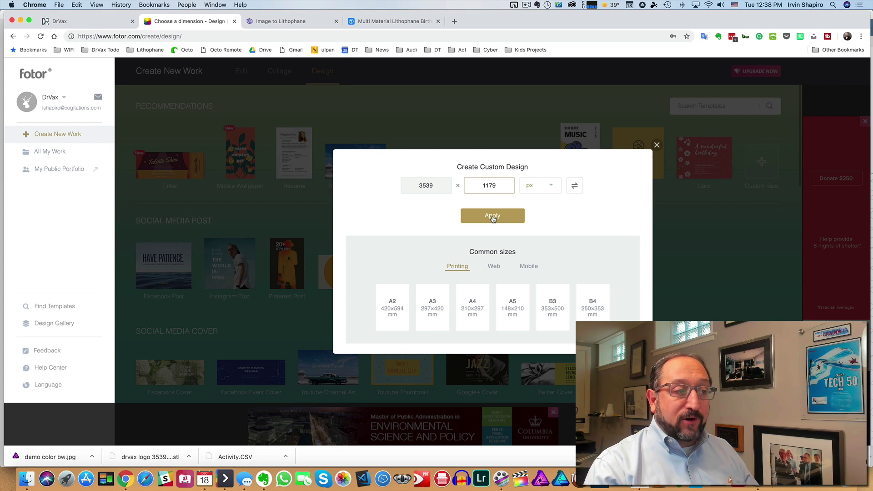
left_click(493, 216)
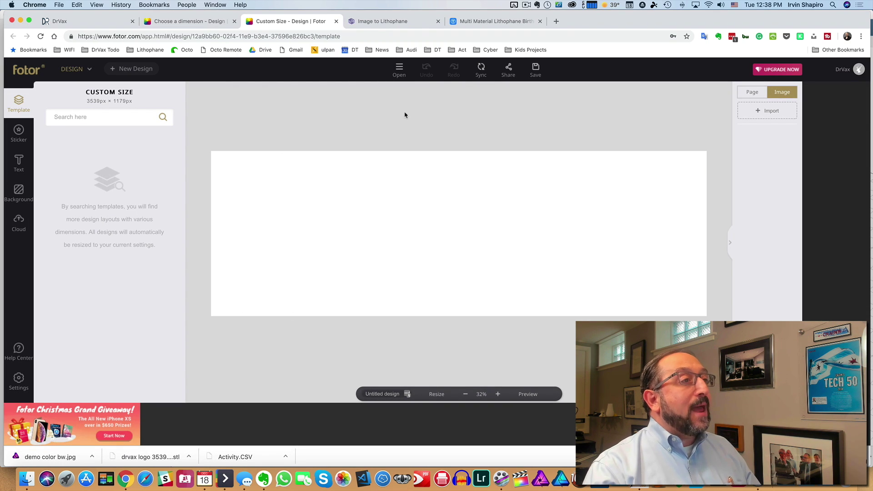
Add the uploaded black-and-white family photo from Cloud, placed top-left and enlarged to full canvas height
left_click(773, 111)
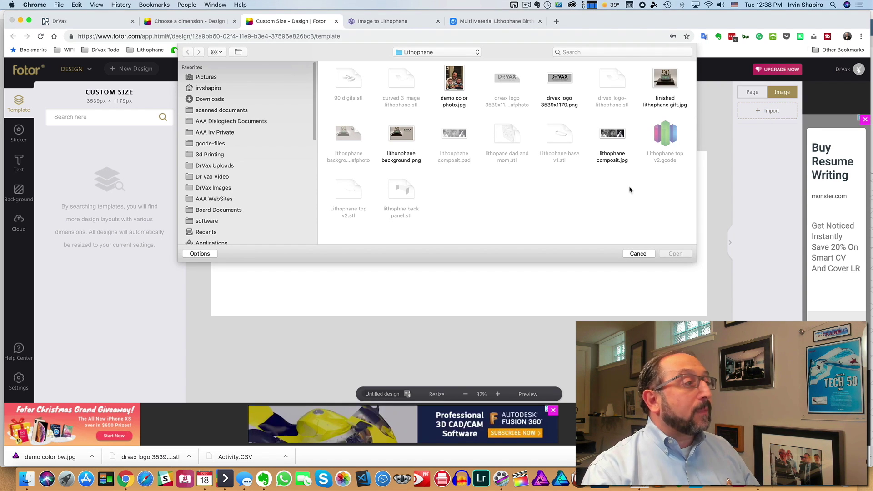
left_click(638, 253)
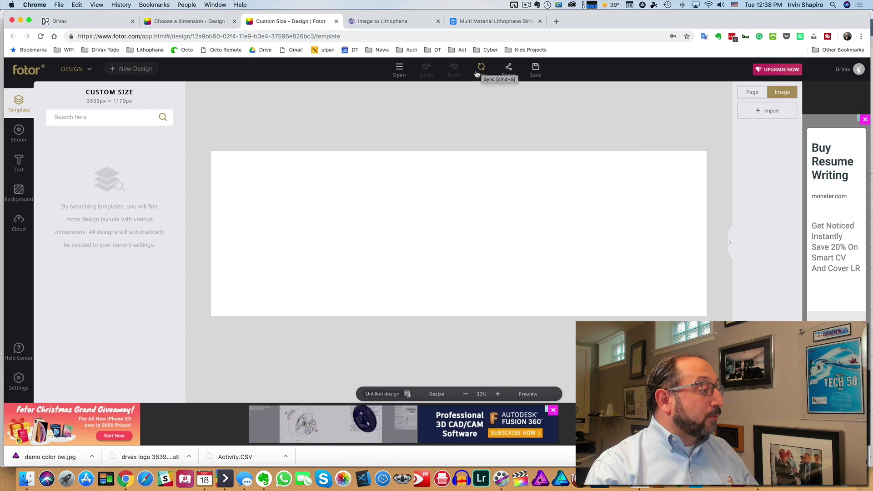
left_click(18, 222)
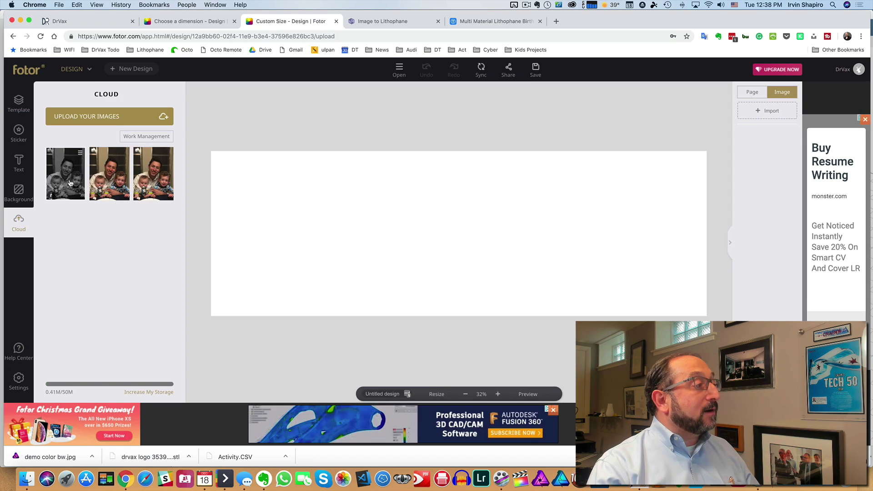
left_click(69, 183)
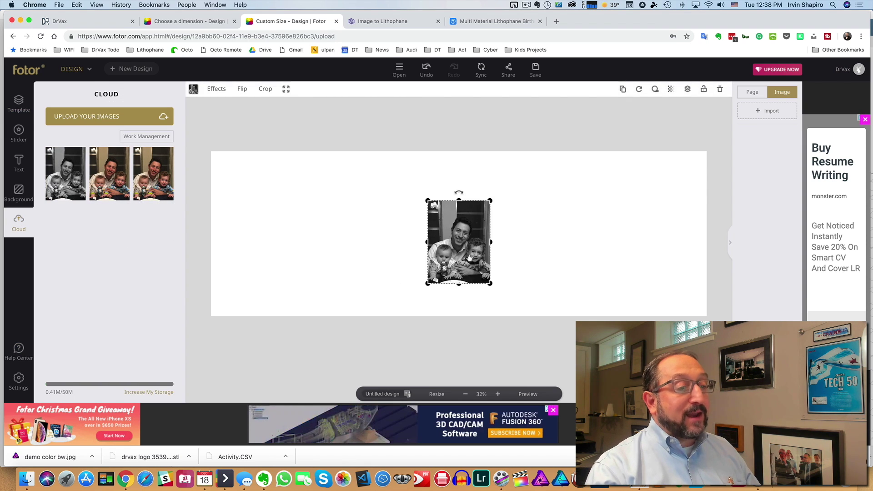
left_click_drag(470, 257, 254, 210)
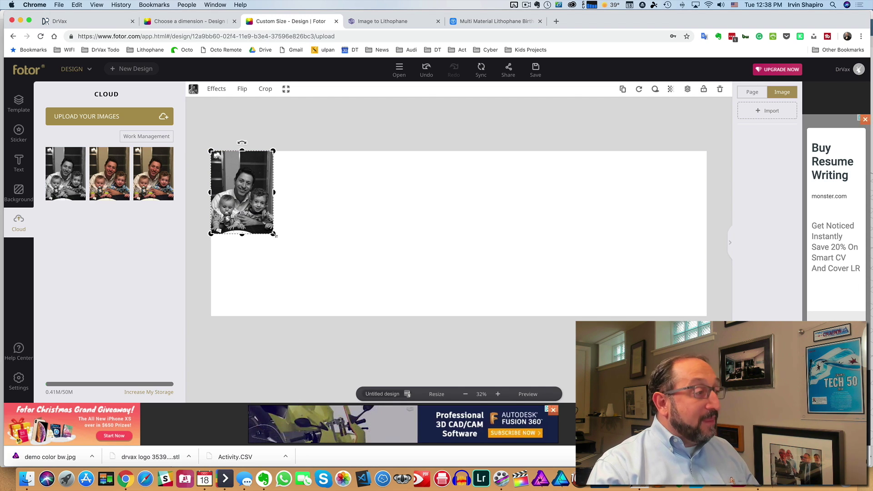
left_click_drag(275, 235, 400, 361)
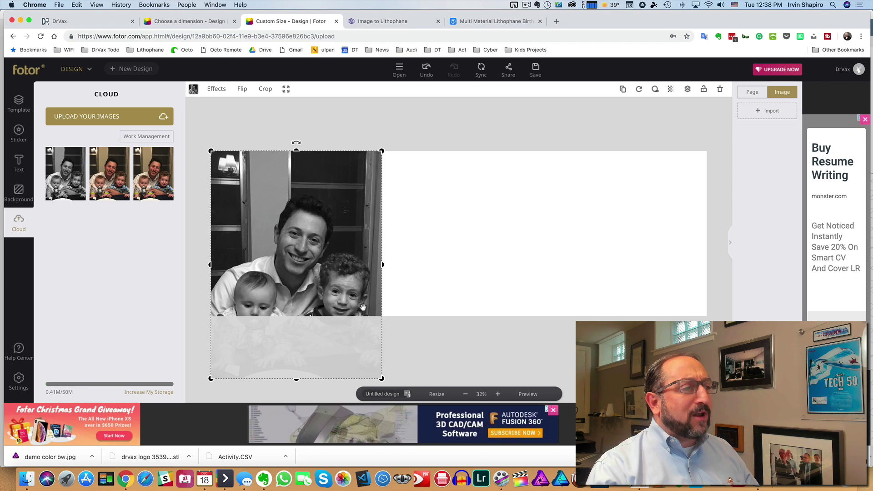
left_click_drag(363, 307, 361, 263)
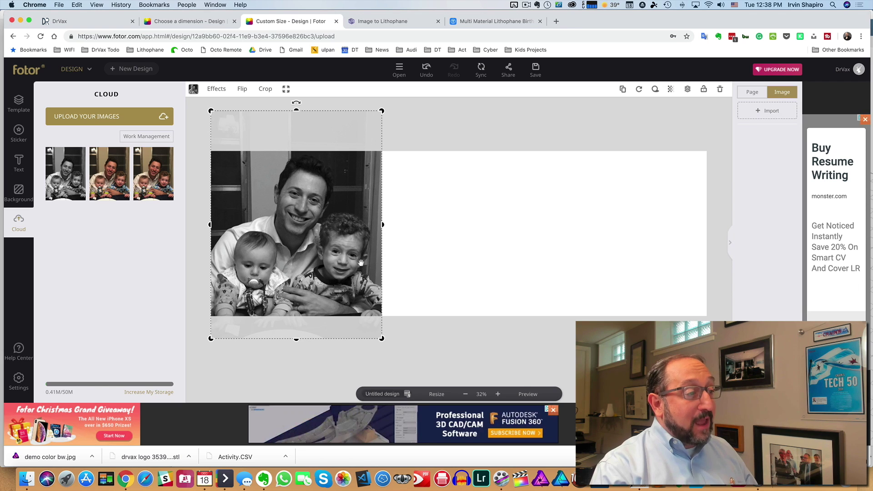
Paste two copies of the family photo and align all three side by side across the canvas
key("super+v")
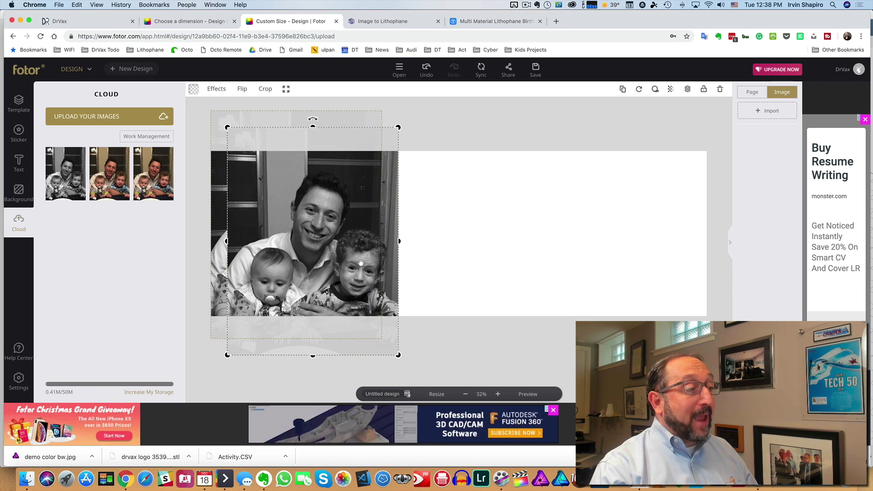
left_click_drag(361, 263, 515, 258)
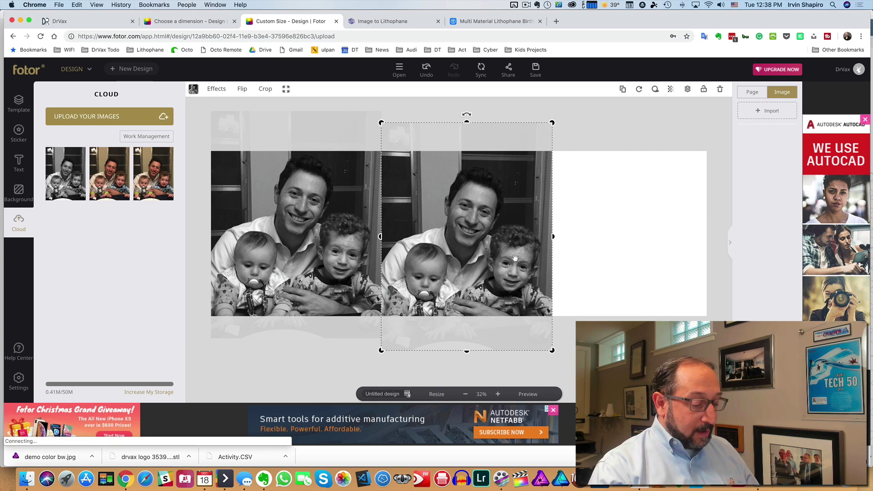
key("super+v")
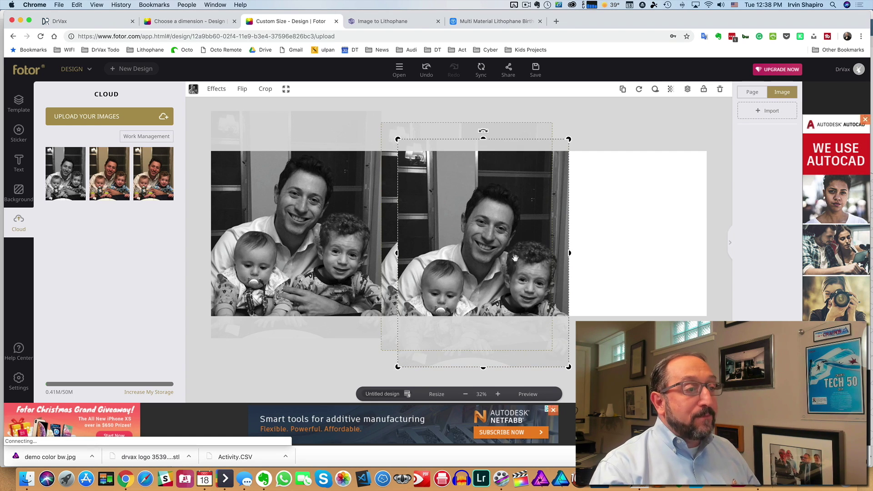
left_click_drag(525, 264, 672, 261)
left_click_drag(512, 223, 510, 223)
left_click_drag(574, 222, 572, 223)
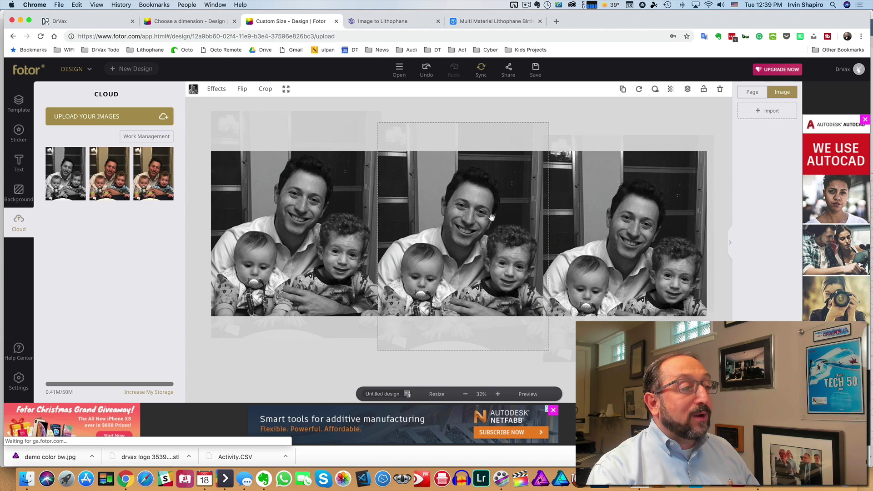
left_click_drag(506, 218, 505, 217)
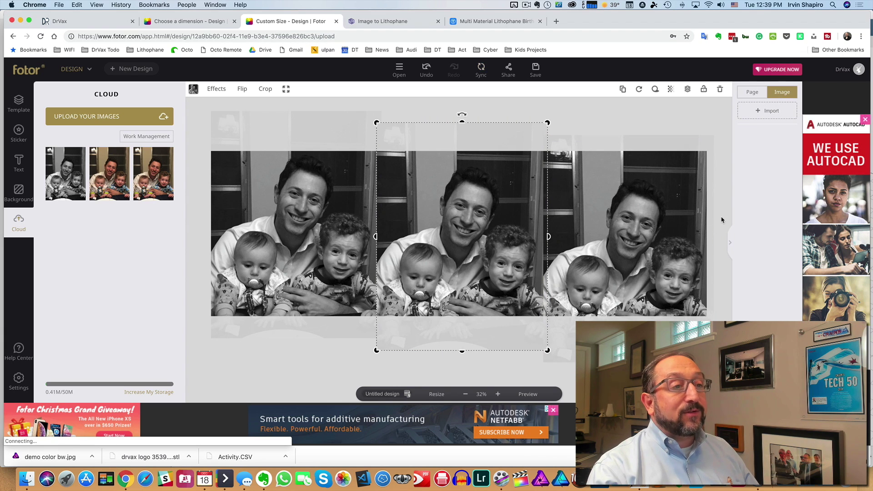
left_click_drag(676, 217, 676, 212)
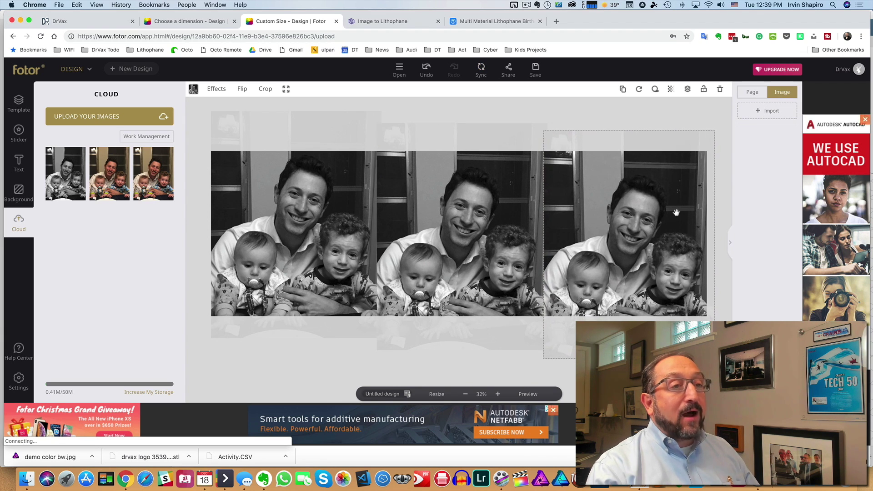
left_click(722, 198)
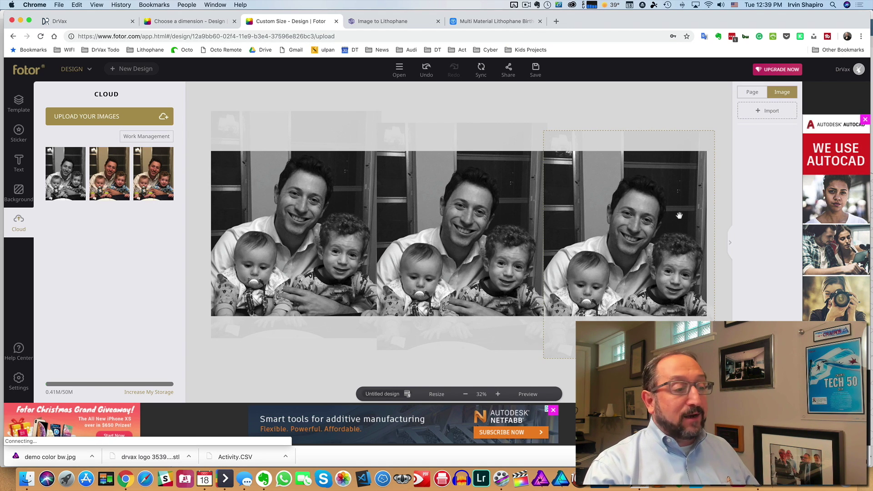
Rename the design to 'lithophane final' and download it as a high-quality JPG
left_click(535, 70)
left_click(518, 174)
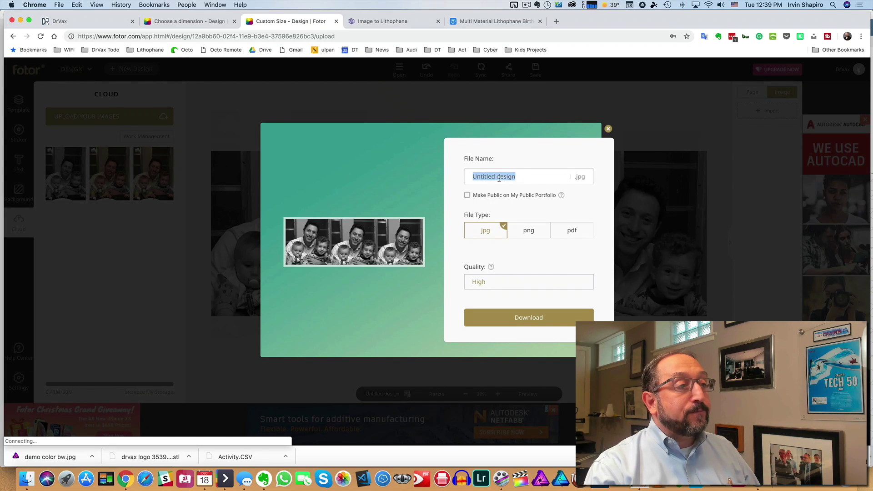
key("Left")
left_click_drag(516, 177, 460, 176)
type("litho")
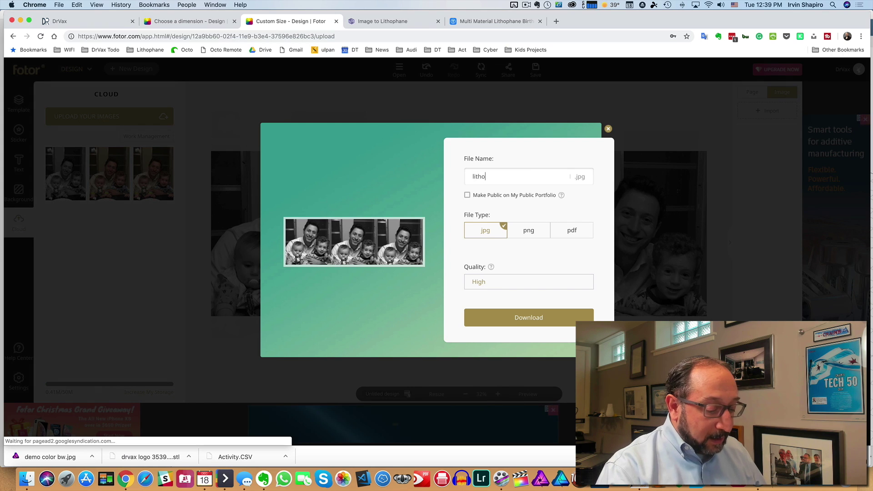
type("phane final")
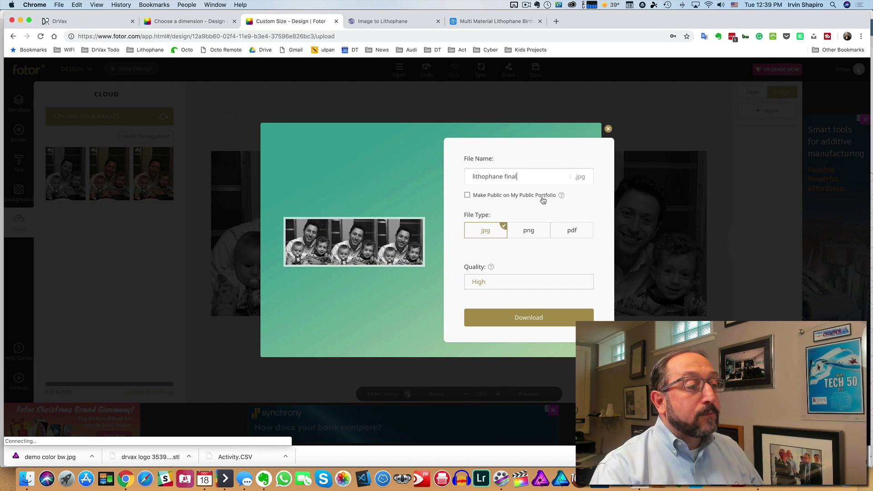
left_click(539, 319)
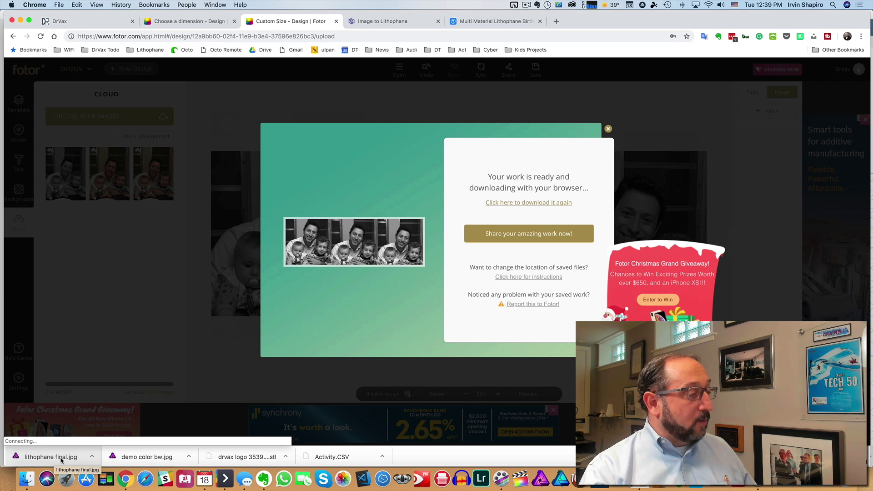
left_click(92, 457)
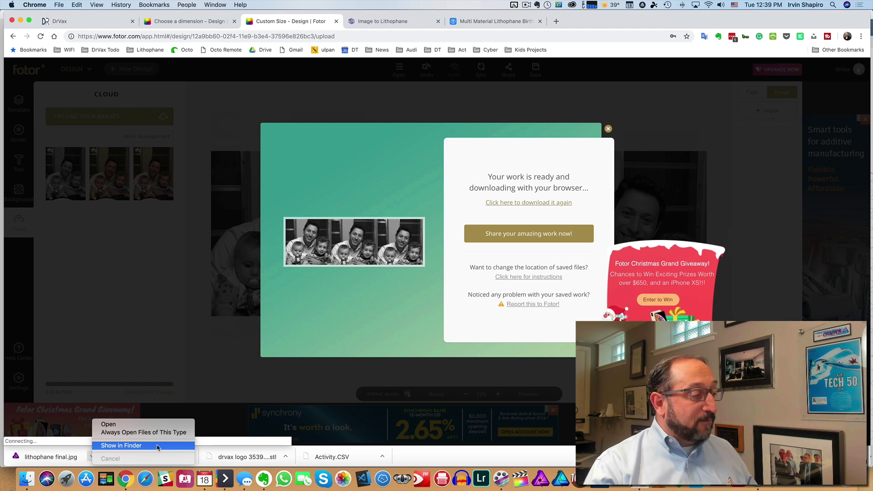
left_click(127, 447)
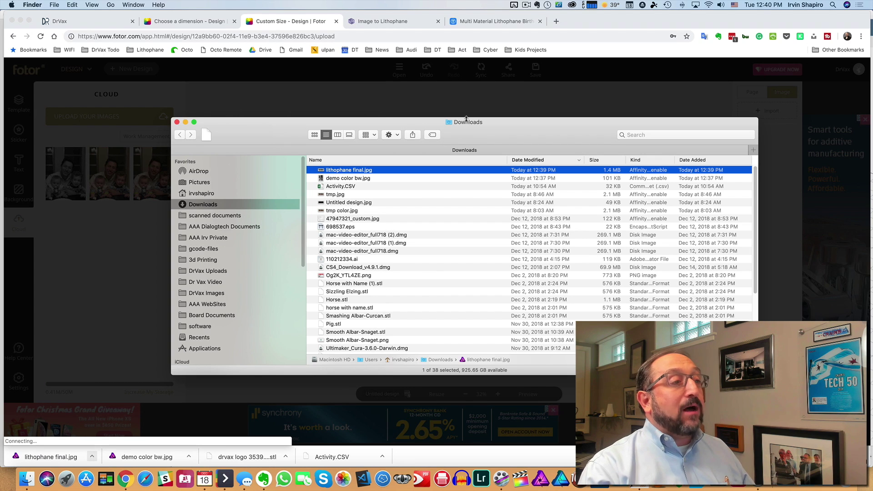
left_click(177, 122)
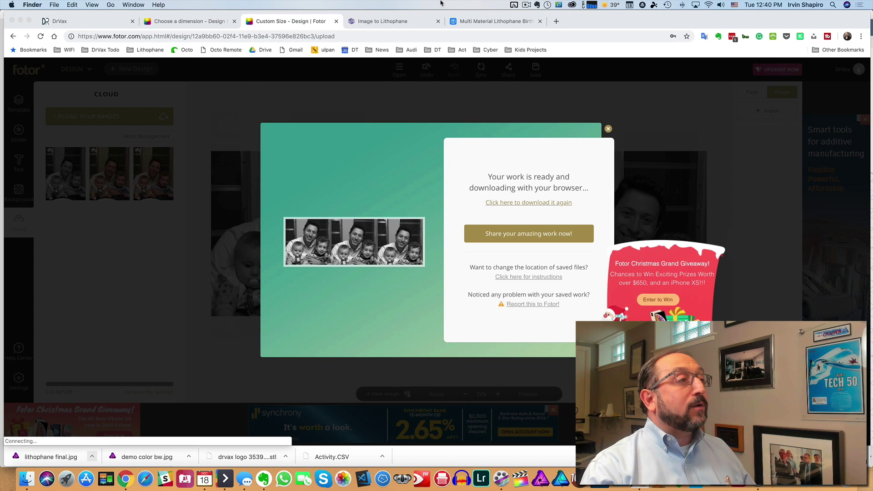
Switch to the Image to Lithophane page and open its Model Settings
left_click(397, 24)
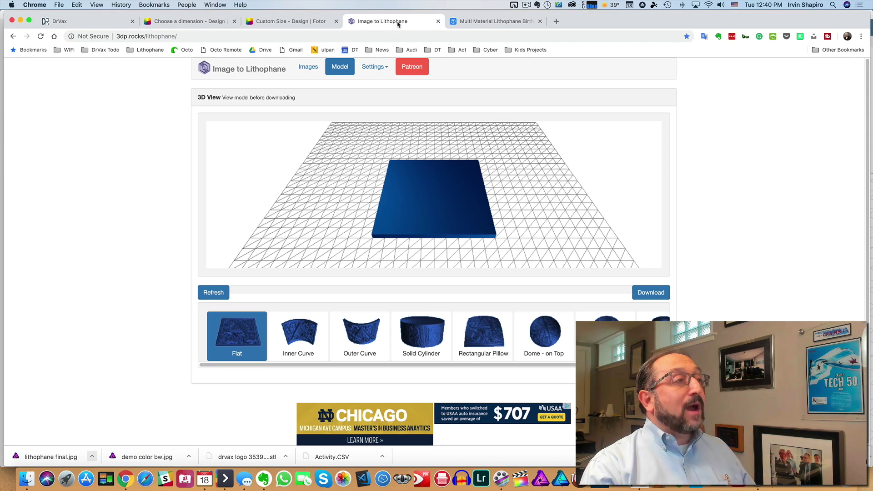
left_click(382, 68)
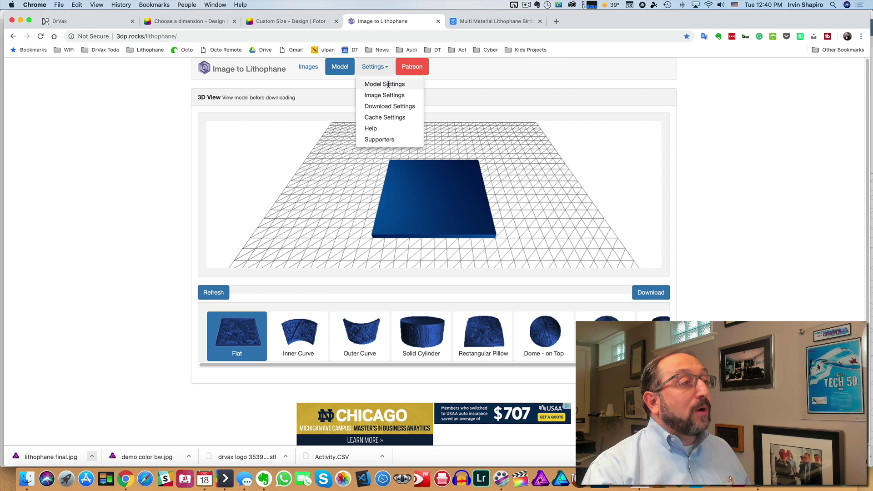
left_click(387, 84)
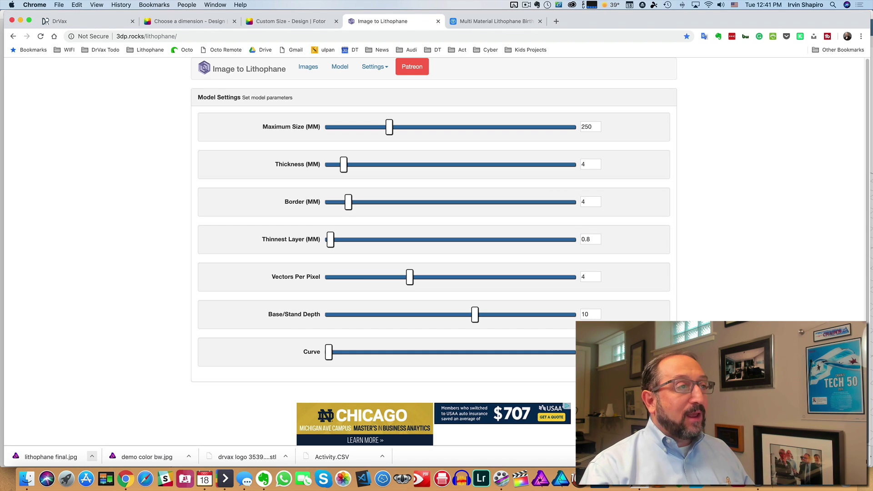
Upload lithophane final.jpg from the Downloads folder as the lithophane image
left_click(306, 69)
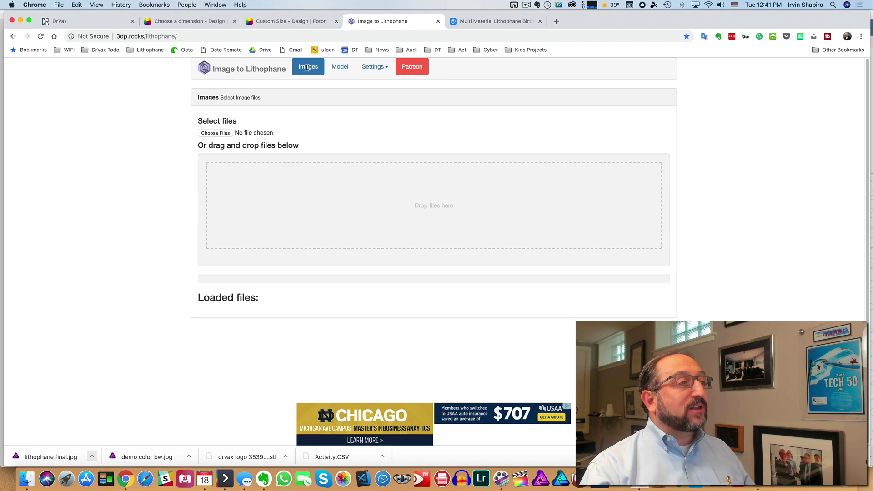
left_click(228, 134)
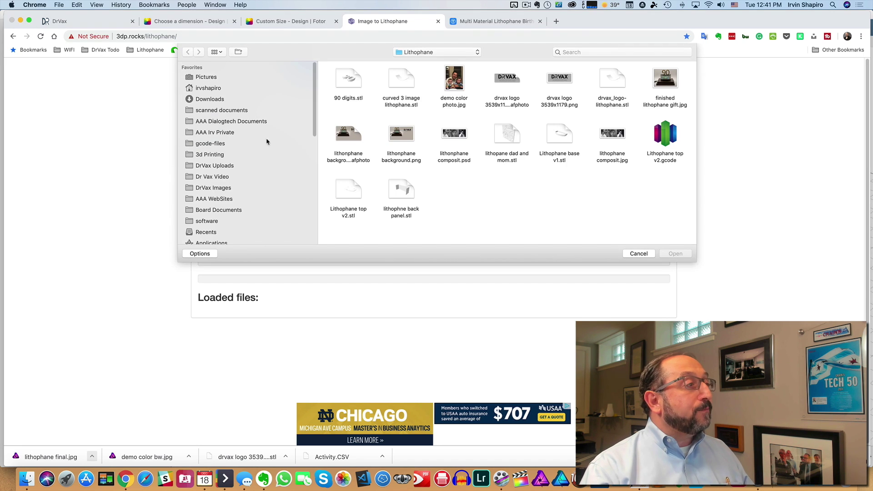
left_click(217, 100)
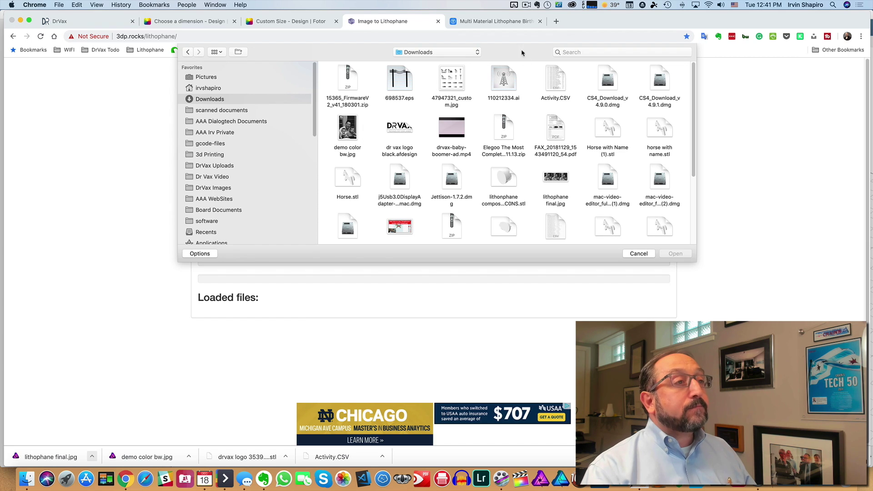
left_click(218, 53)
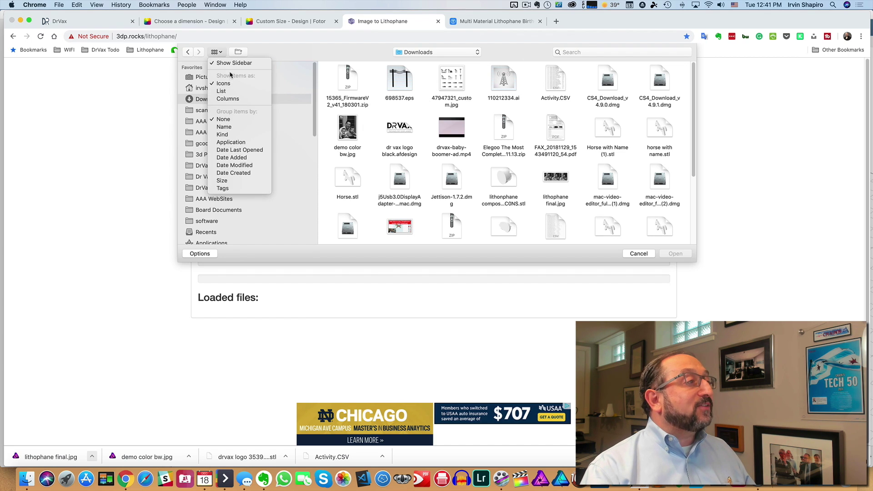
left_click(221, 91)
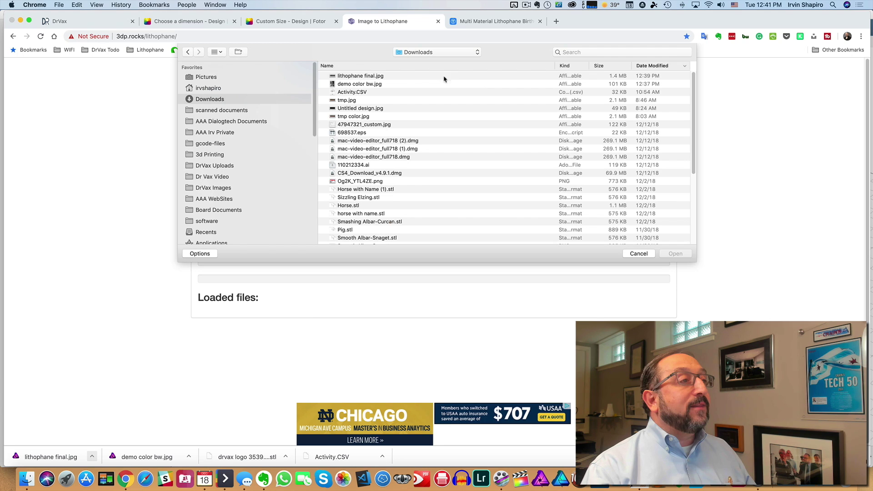
left_click(379, 77)
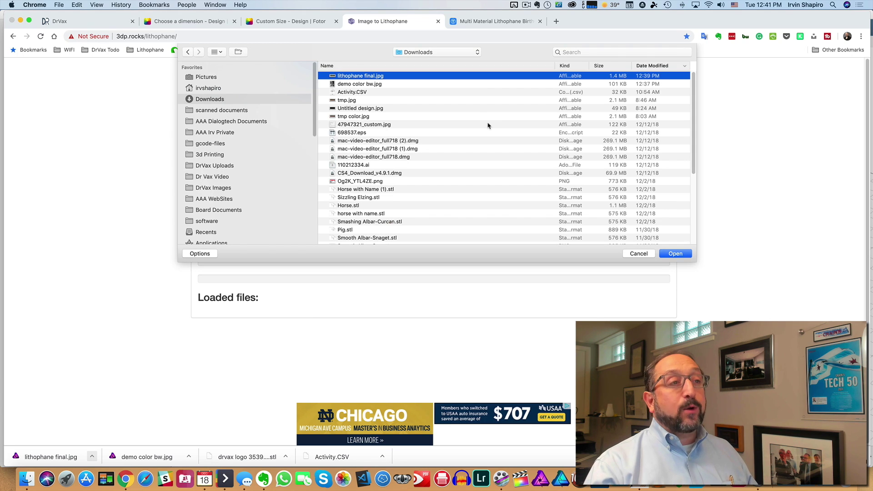
left_click(686, 255)
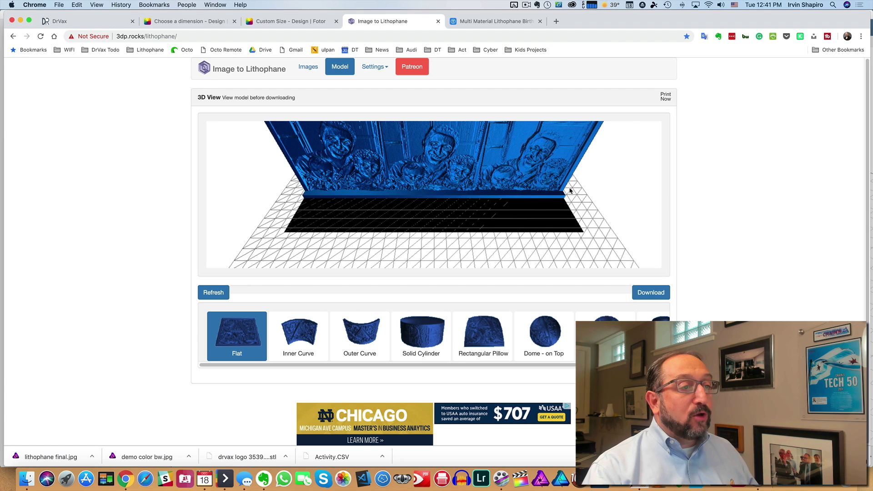
Zoom out and rotate the flat lithophane model, then pick the Outer Curve shape
scroll(570, 191, "down", 5)
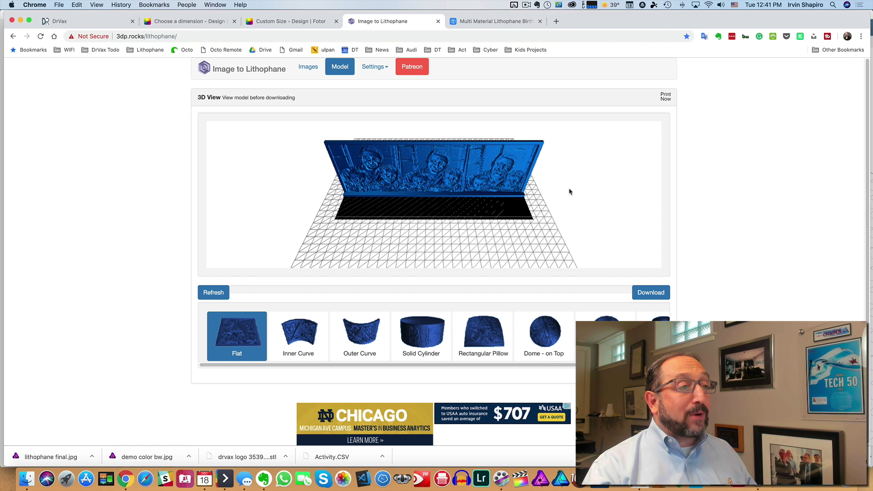
mouse_move(569, 189)
left_mouse_down()
mouse_move(535, 173)
mouse_move(568, 197)
mouse_move(540, 217)
mouse_move(451, 223)
mouse_move(536, 191)
mouse_move(565, 205)
mouse_move(564, 194)
left_mouse_up()
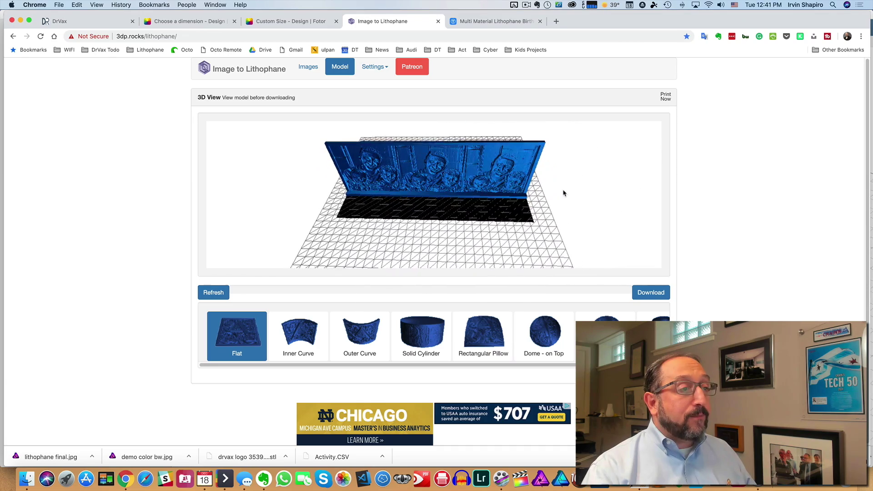
left_click(369, 339)
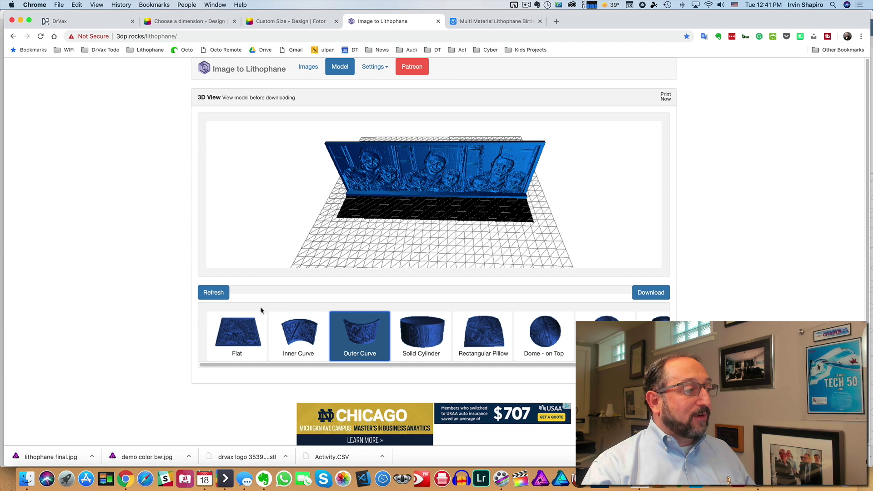
Regenerate the three-photo lithophane as an Outer Curve, rotate to inspect it, and download its STL
left_click(220, 293)
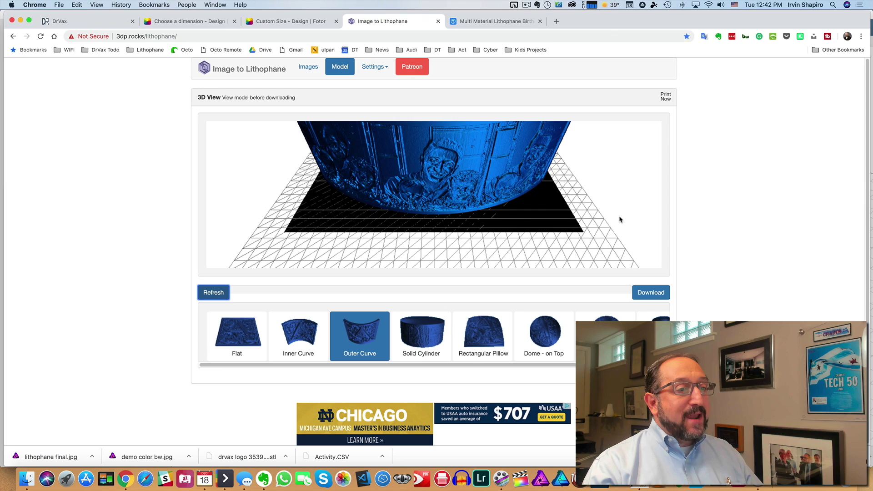
scroll(618, 219, "down", 5)
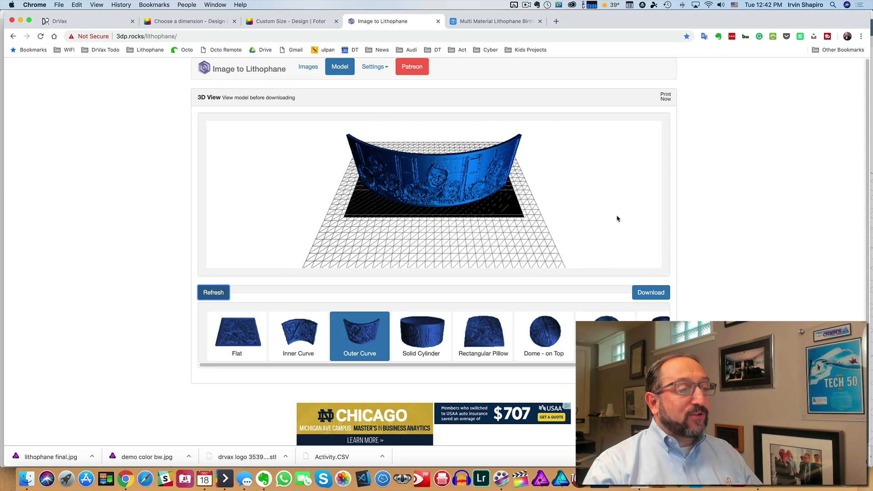
mouse_move(617, 219)
left_mouse_down()
mouse_move(606, 187)
mouse_move(565, 235)
mouse_move(546, 224)
mouse_move(567, 234)
mouse_move(624, 207)
mouse_move(623, 218)
left_mouse_up()
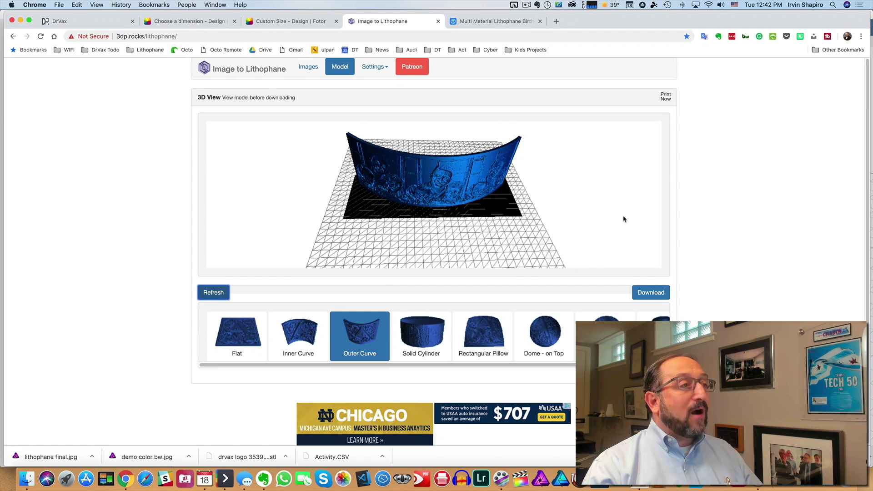
left_click(652, 297)
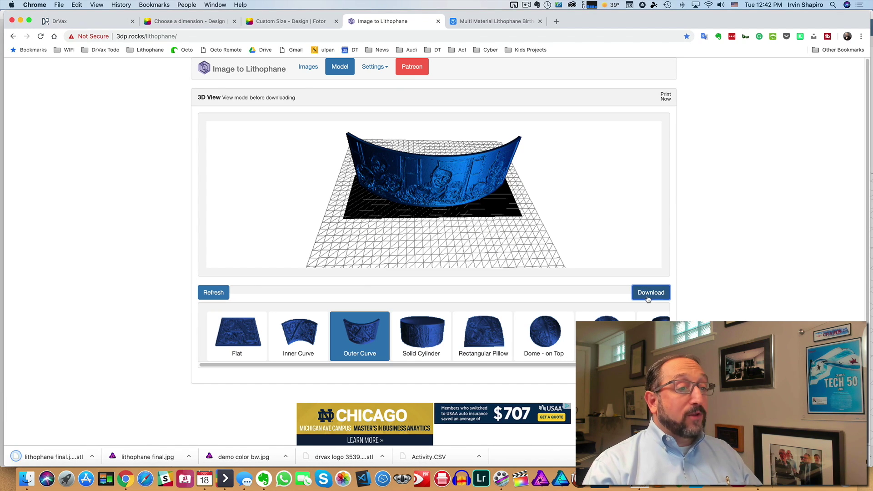
Reveal the downloaded curved lithophane STL in Finder, then return to the Thingiverse birthday gift page
left_click(92, 456)
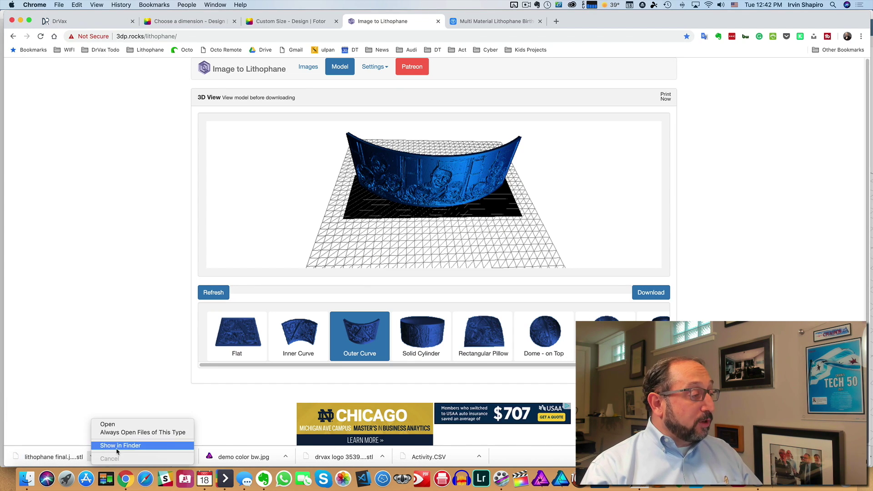
left_click(119, 445)
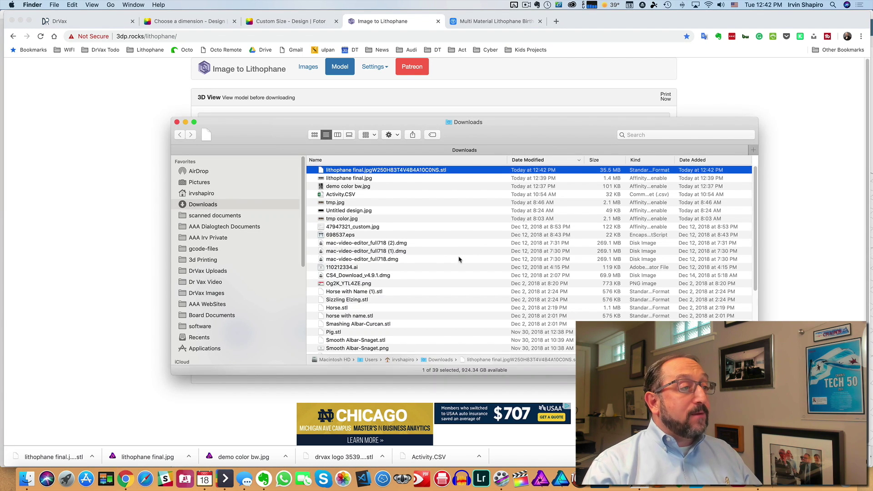
left_click(177, 123)
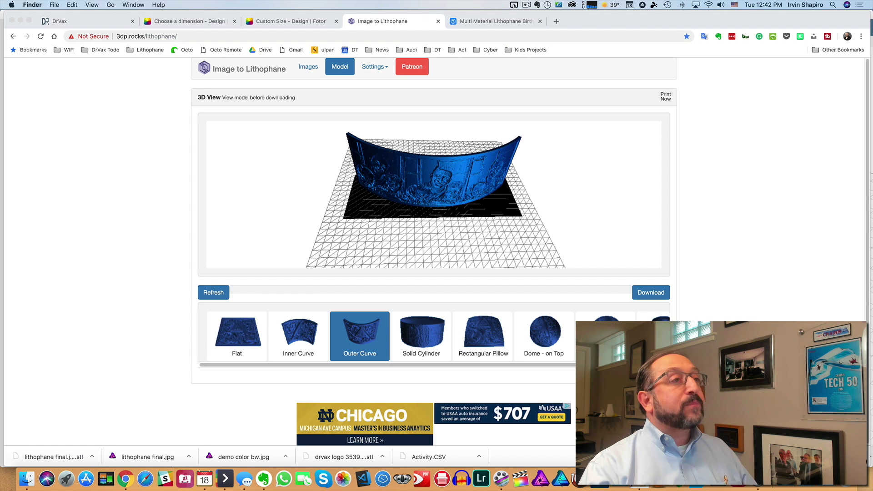
left_click(506, 22)
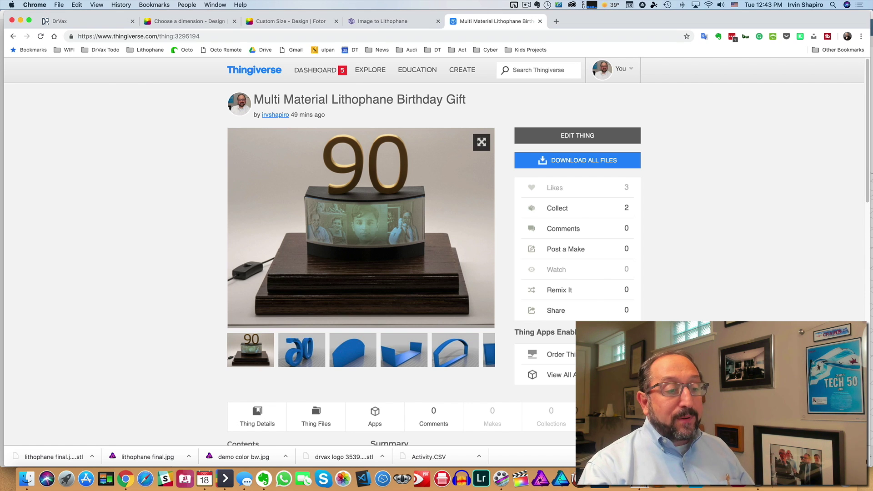
key("super+Tab")
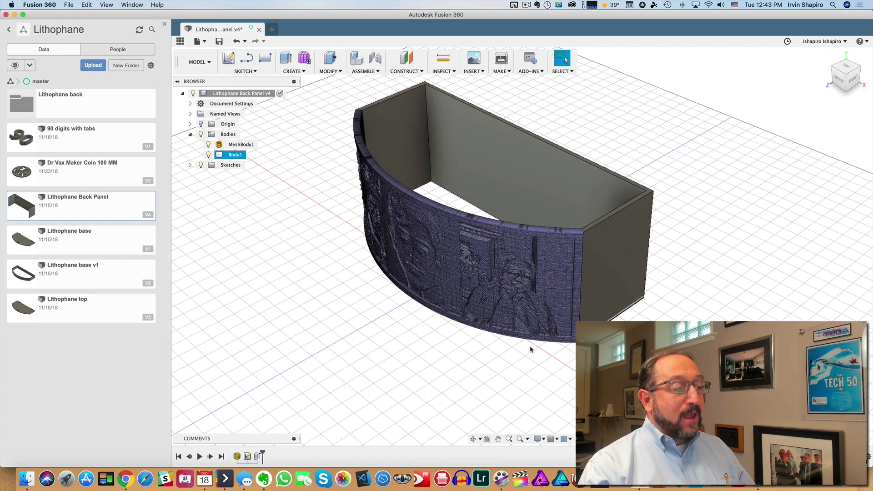
Roll the timeline back before Extrude1 so only the curved MeshBody1 lithophane remains
left_click(531, 349)
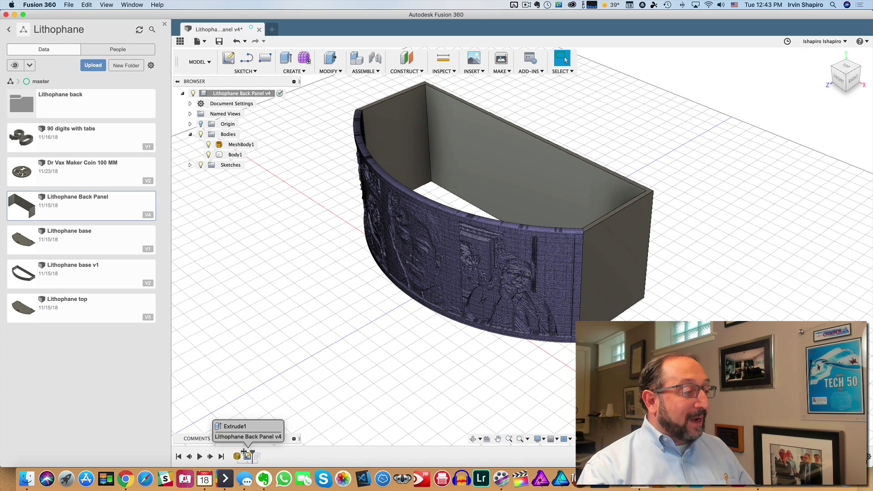
left_click_drag(252, 453, 241, 454)
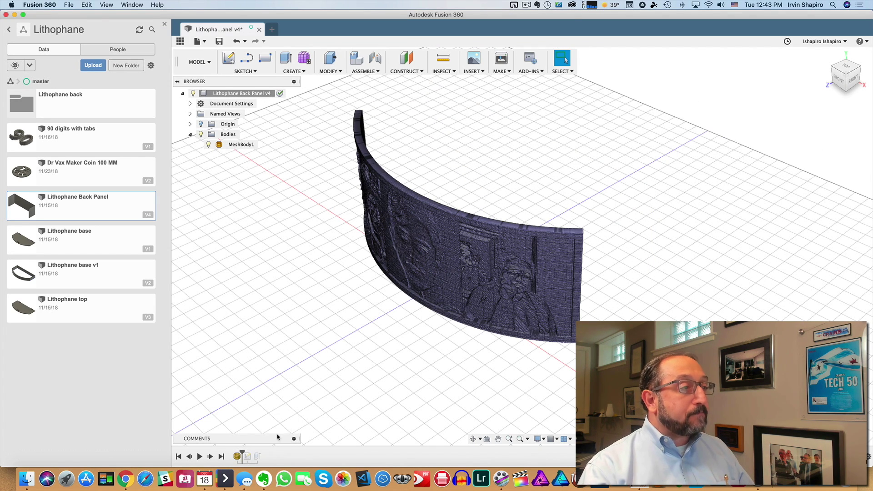
left_click(467, 321)
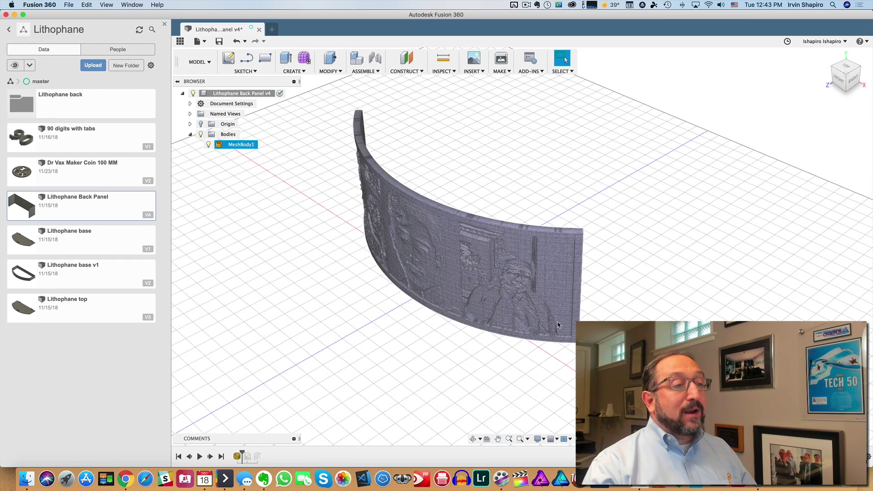
key("Escape")
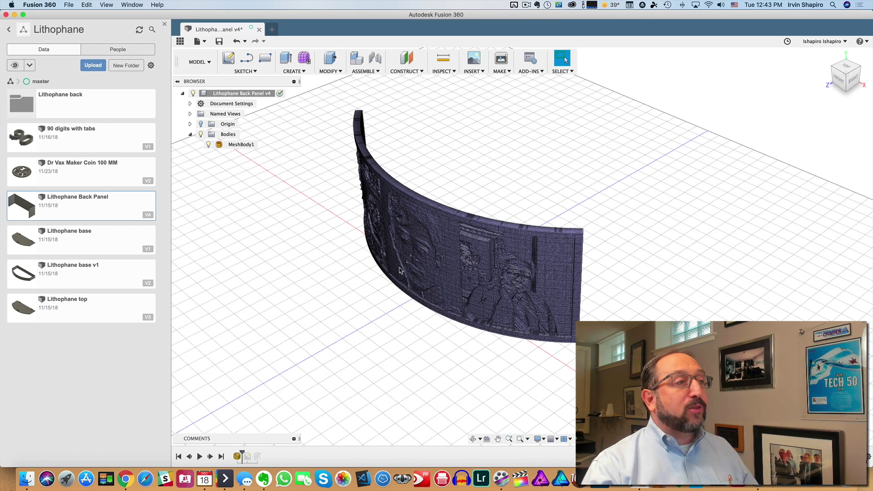
left_click(483, 72)
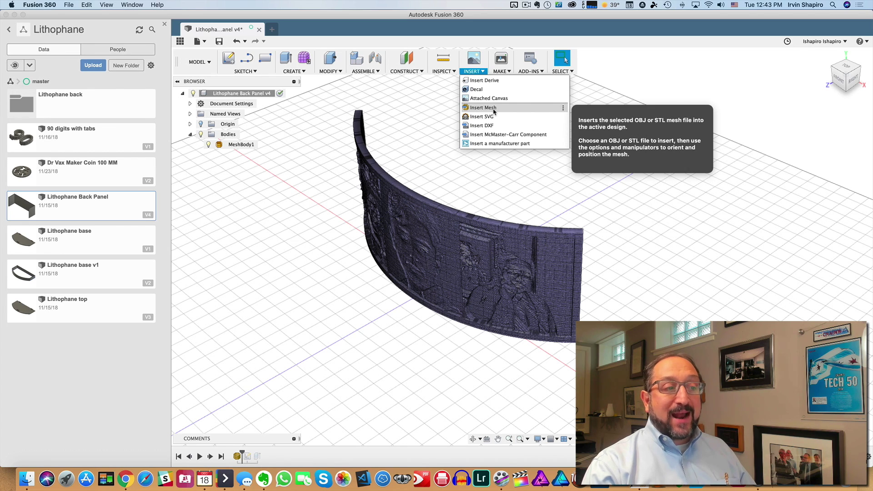
left_click(536, 194)
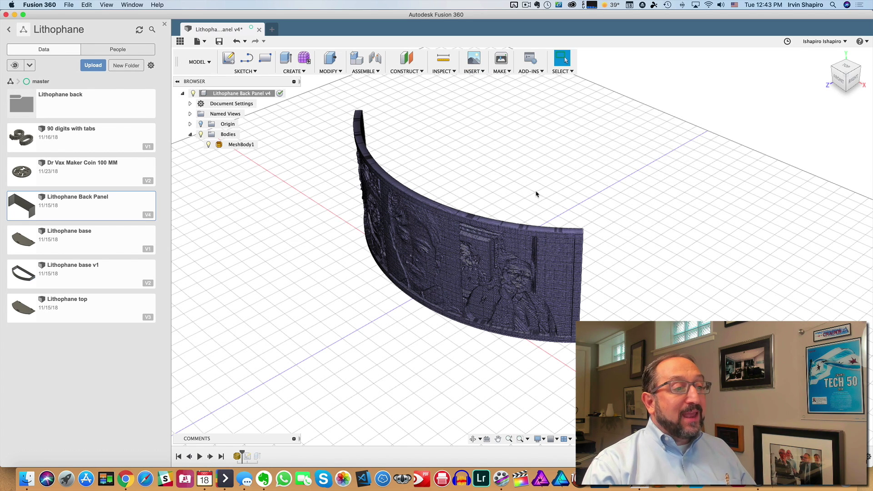
Start a Press Pull on the lithophane panel, recentre the view, then cancel the command
key("q")
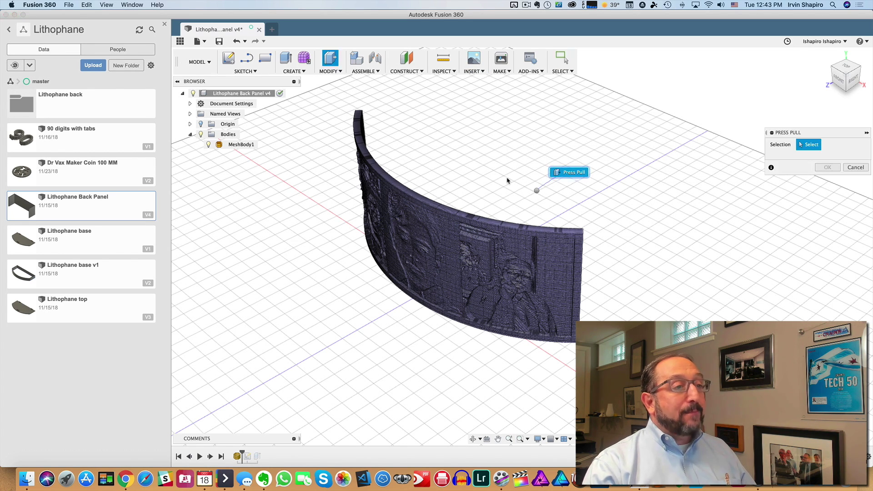
scroll(509, 195, "down", 5)
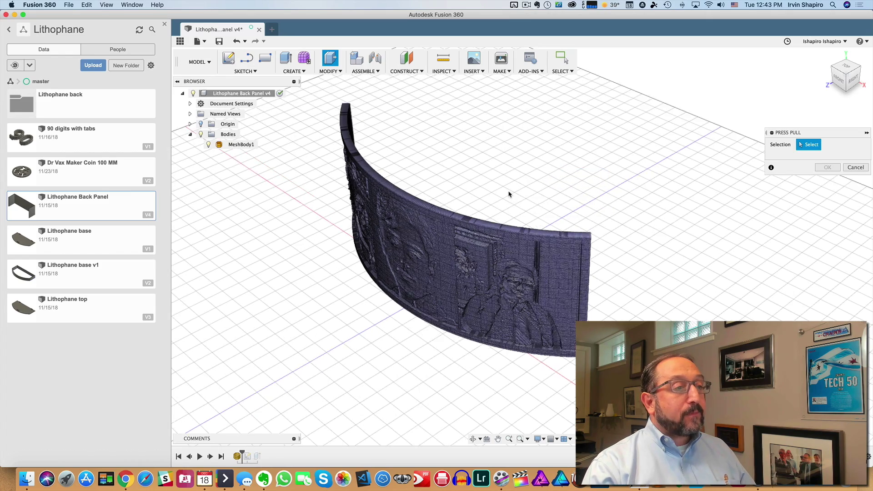
middle_click_drag(508, 194, 473, 193)
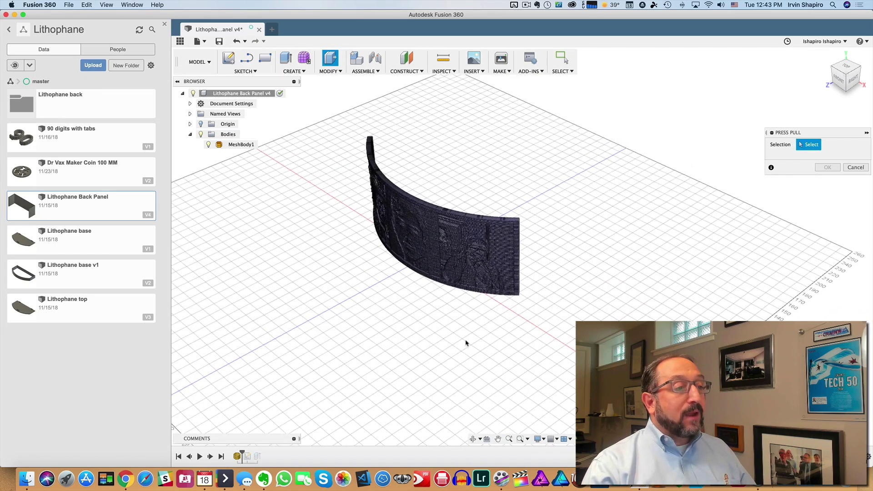
key("Escape")
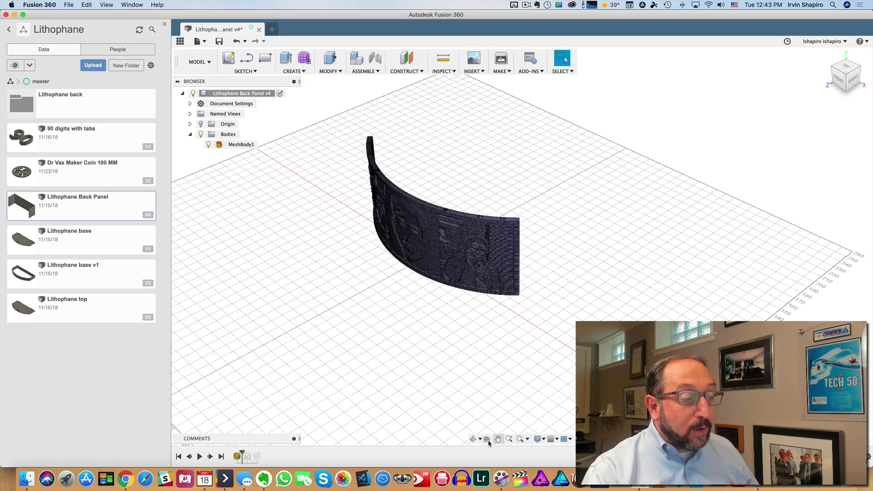
Orbit around the curved panel and snap to the ViewCube's top view
left_click(473, 439)
left_click_drag(416, 324, 396, 297)
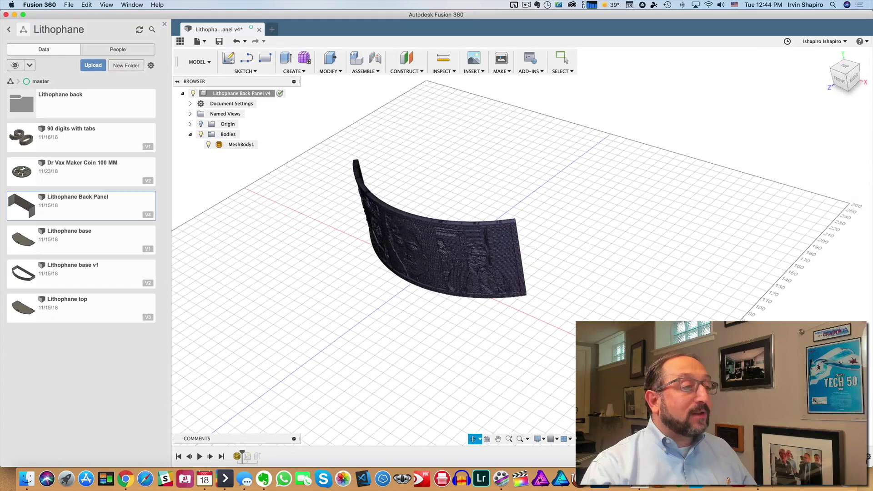
left_click_drag(430, 210, 436, 293)
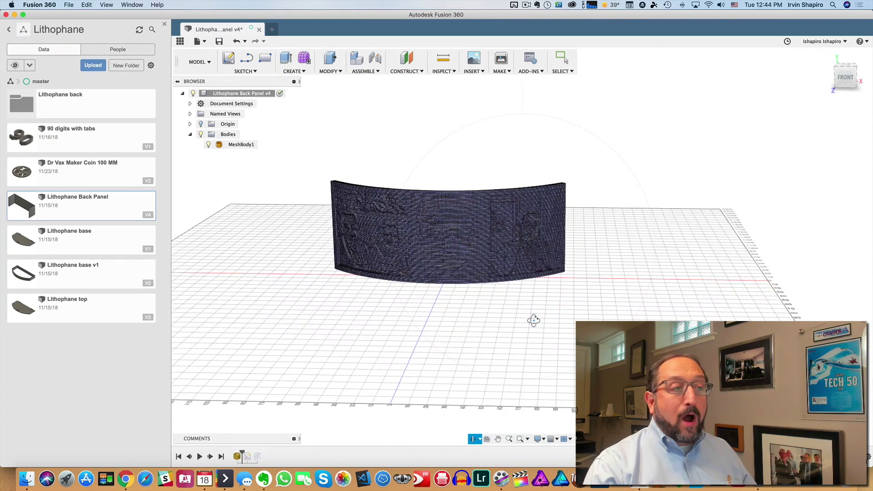
left_click(852, 66)
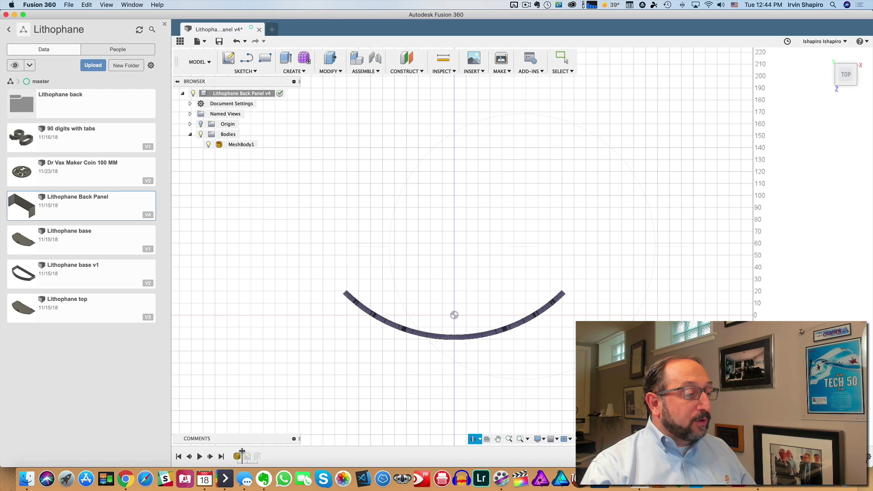
Roll the timeline forward past the frame sketch and Extrude1, then return to the home view
left_click_drag(242, 451, 249, 452)
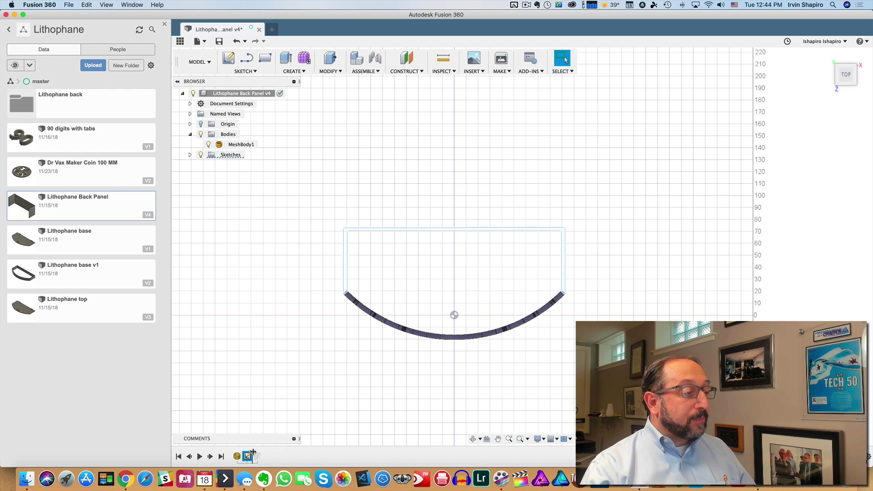
left_click_drag(253, 451, 262, 452)
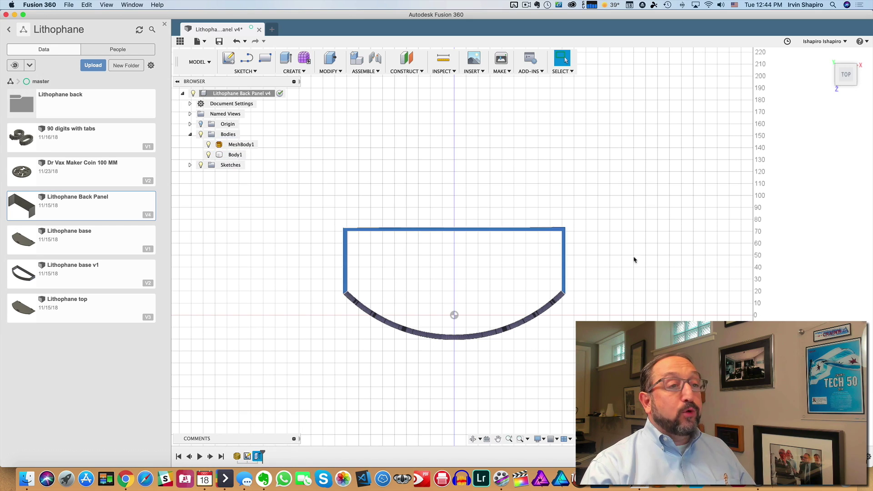
left_click(828, 55)
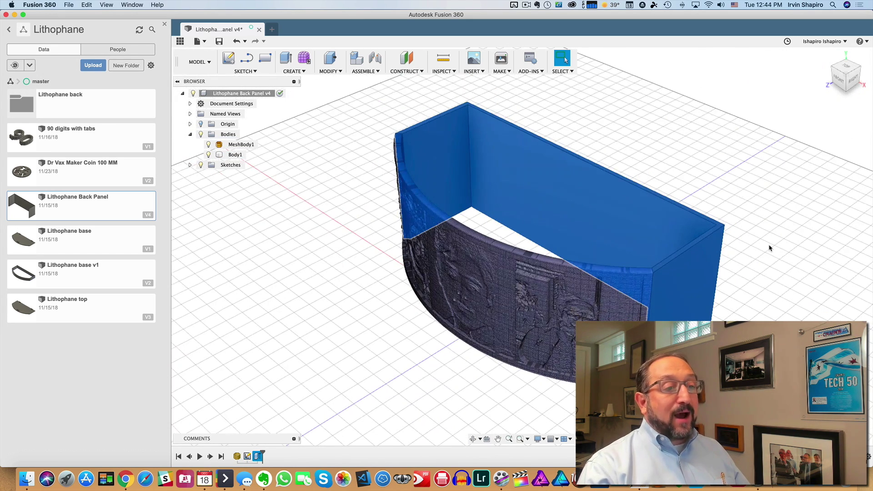
left_click(769, 248)
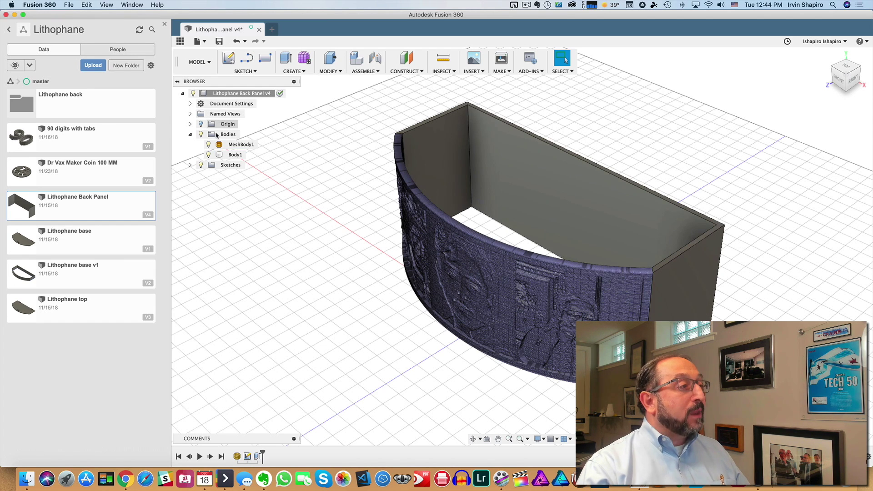
Hide MeshBody1 so only the extruded Body1 frame shows, then minimize Fusion 360
left_click(212, 144)
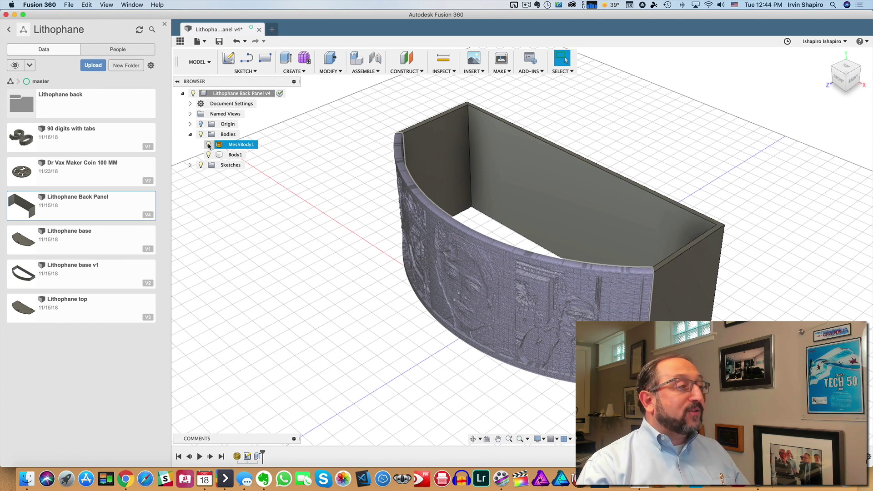
left_click(209, 145)
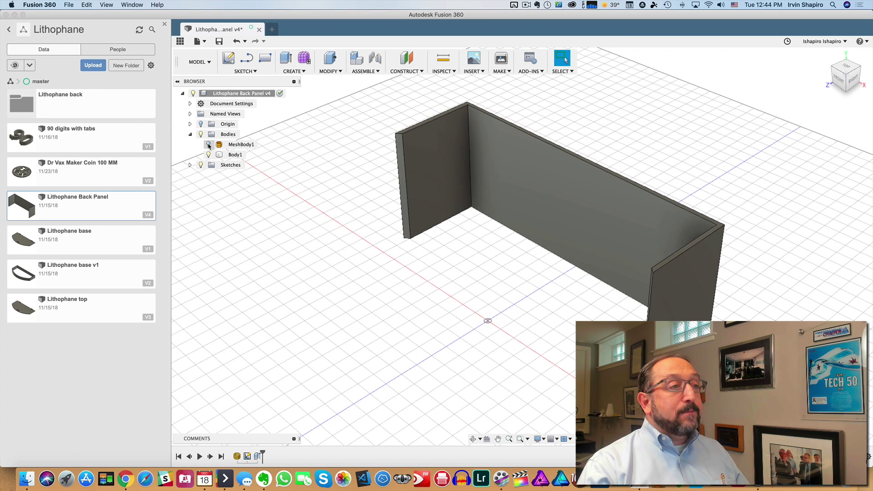
left_click(531, 164)
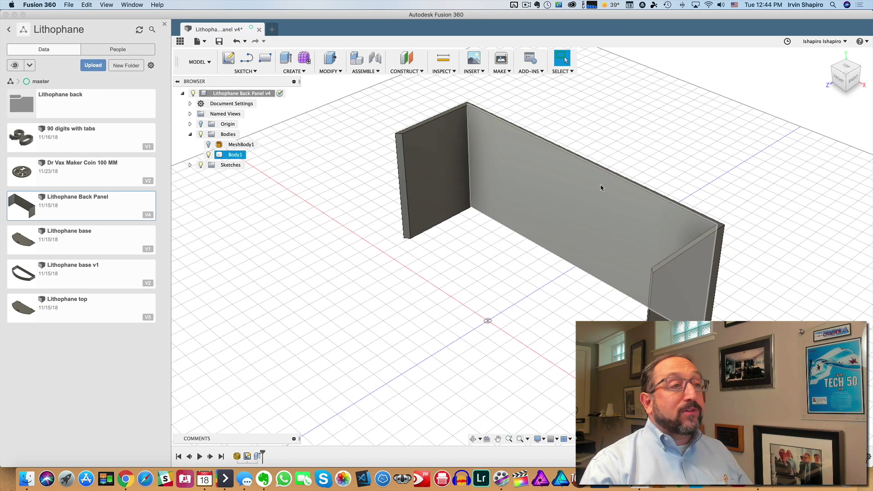
key("Escape")
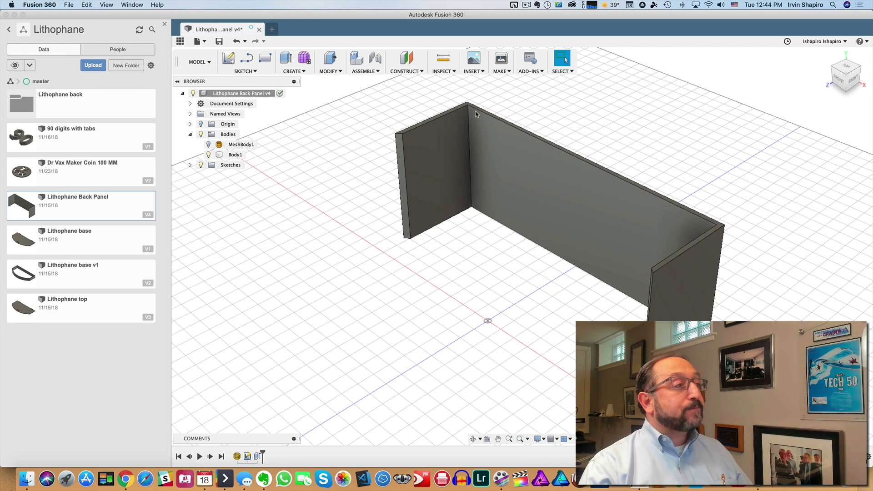
right_click(236, 155)
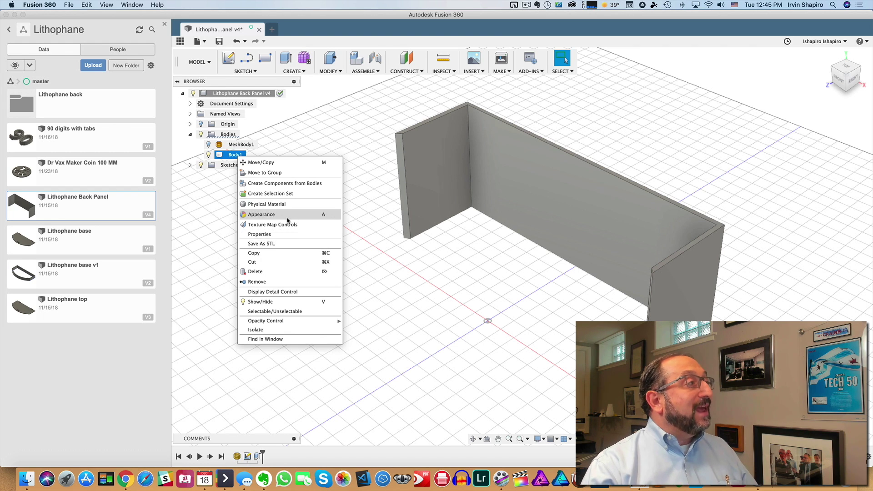
left_click(14, 15)
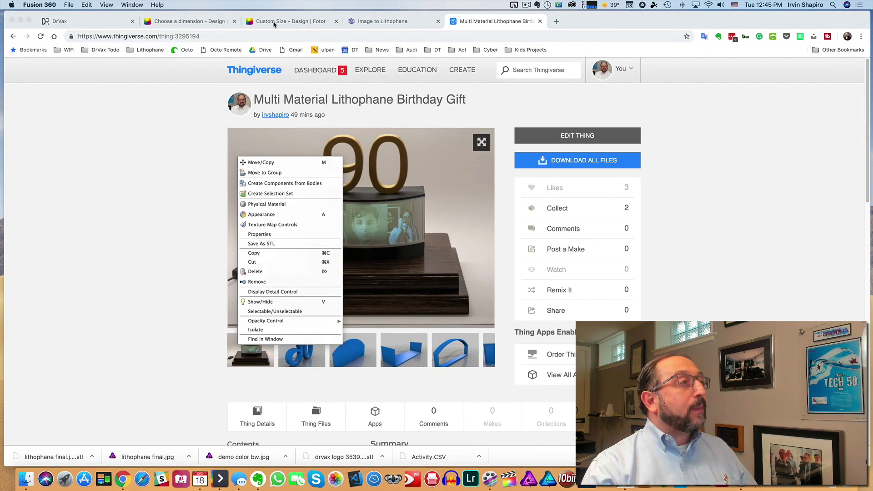
Switch to the Image to Lithophane tab in Chrome
left_click(366, 26)
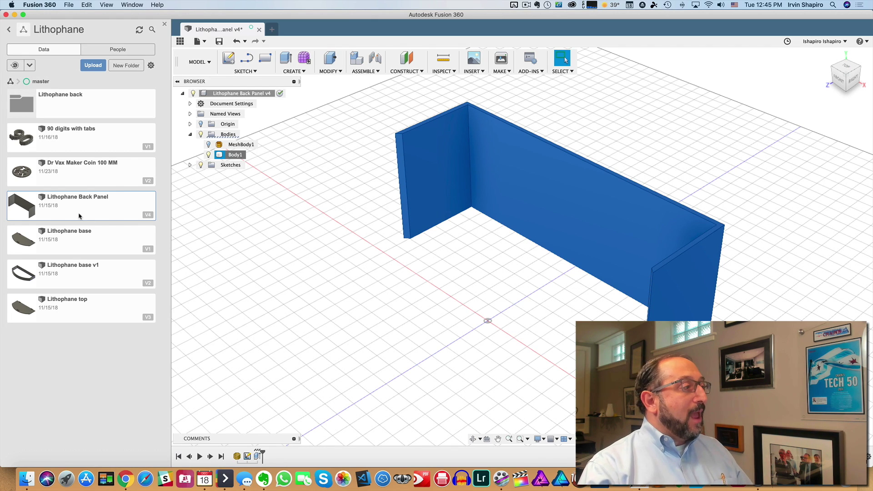
Open Lithophane base, Lithophane top, Lithophane base v1 and 90 digits with tabs from the Data panel
left_click(74, 240)
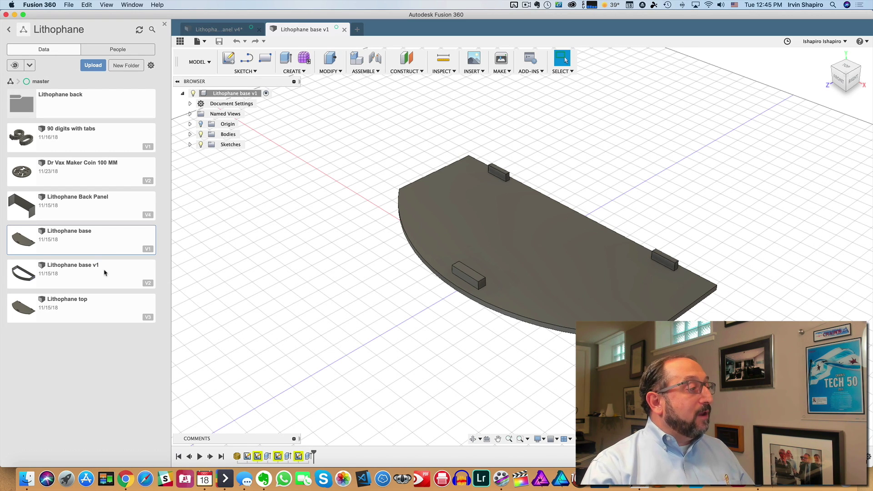
double_click(101, 305)
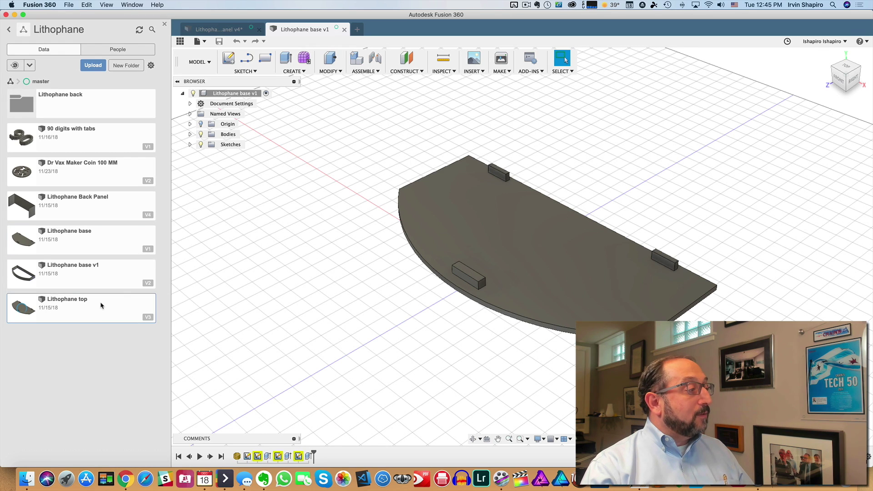
double_click(96, 278)
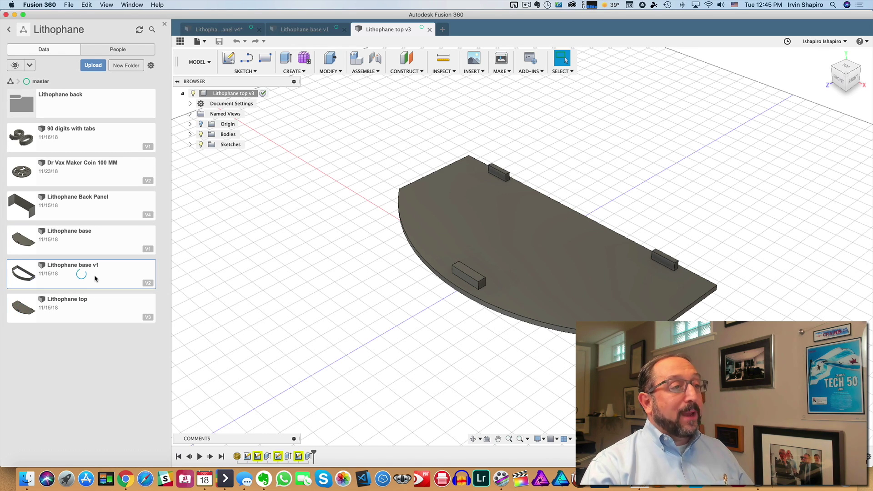
double_click(75, 304)
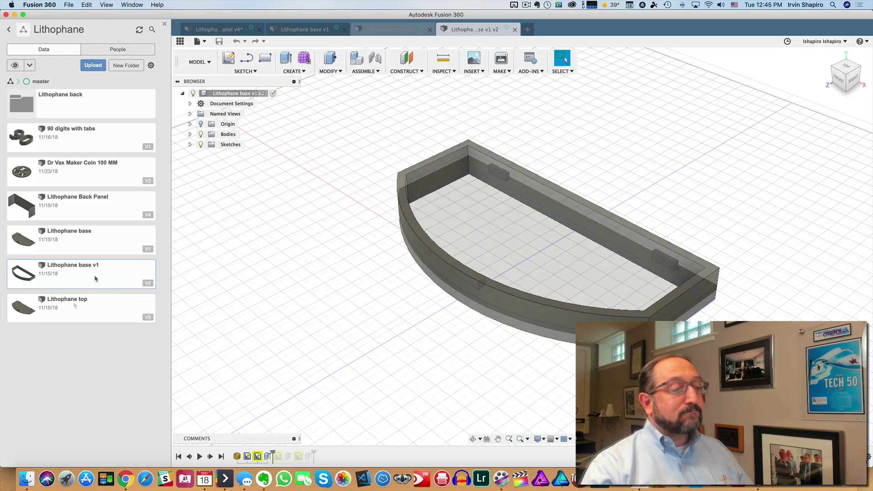
left_click(76, 138)
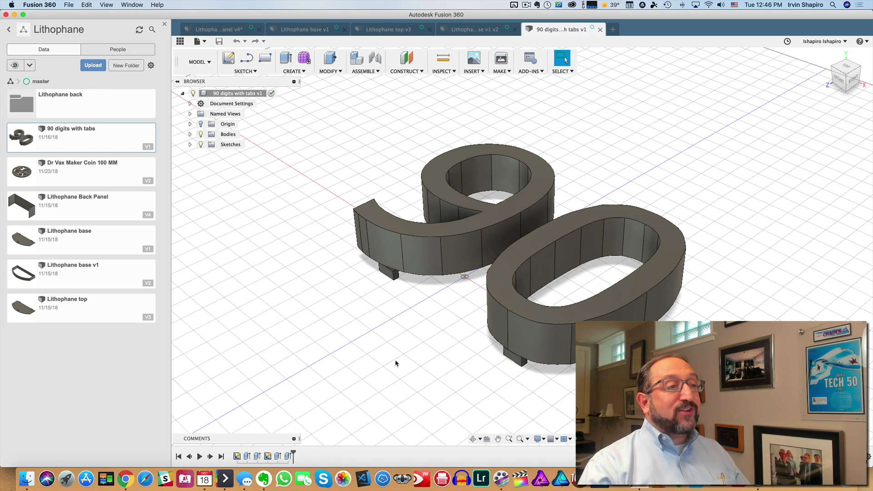
Start a Move/Copy on the 9 and 0 numerals and orbit to look down on them
scroll(753, 292, "up", 1)
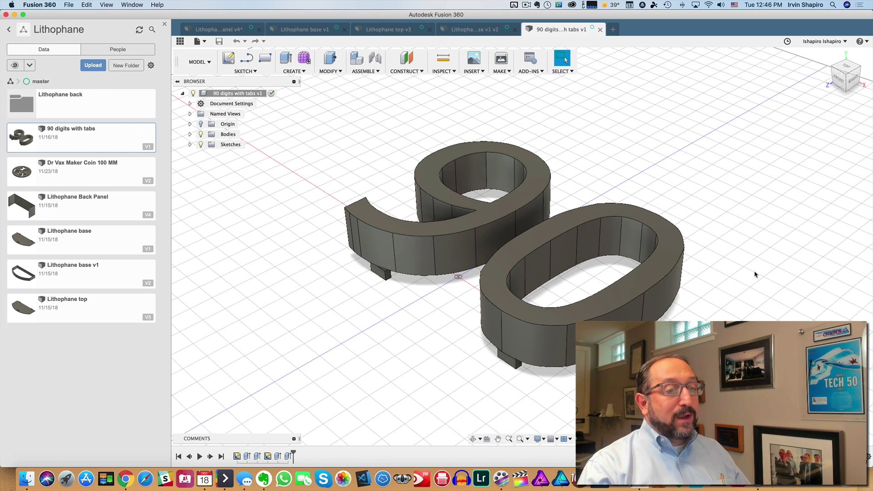
right_click_drag(754, 273, 731, 300)
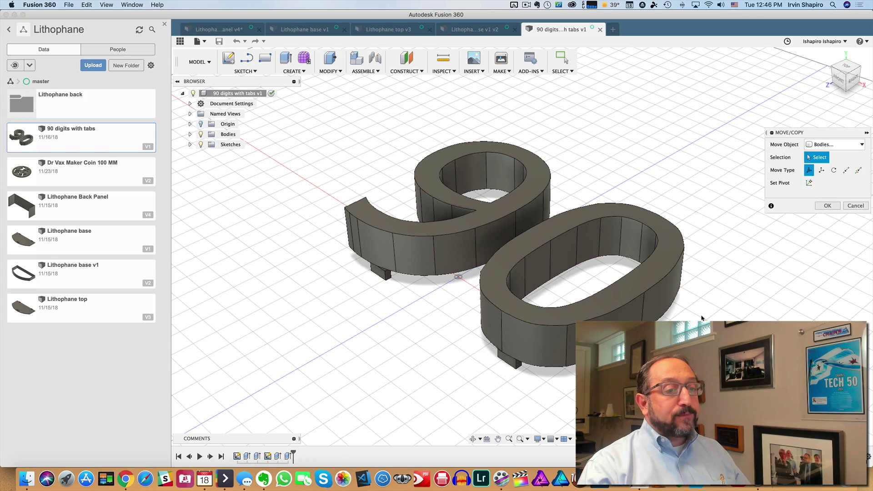
left_click(473, 439)
left_click_drag(651, 313, 495, 311)
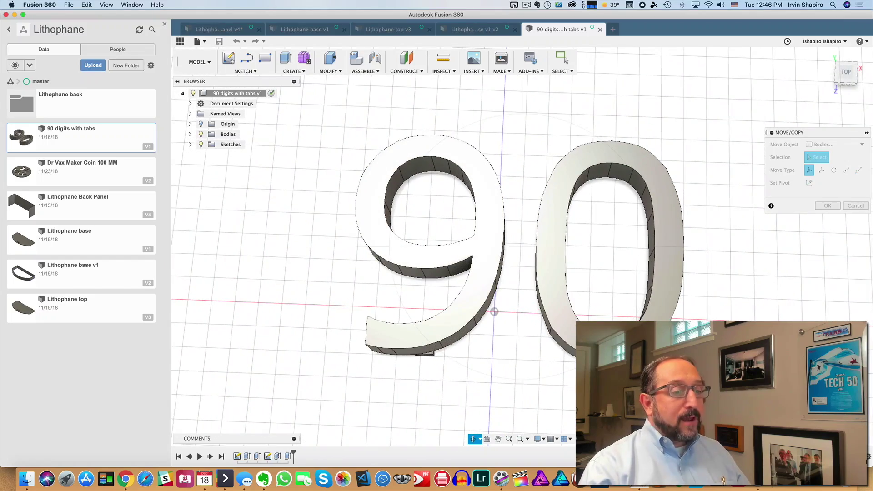